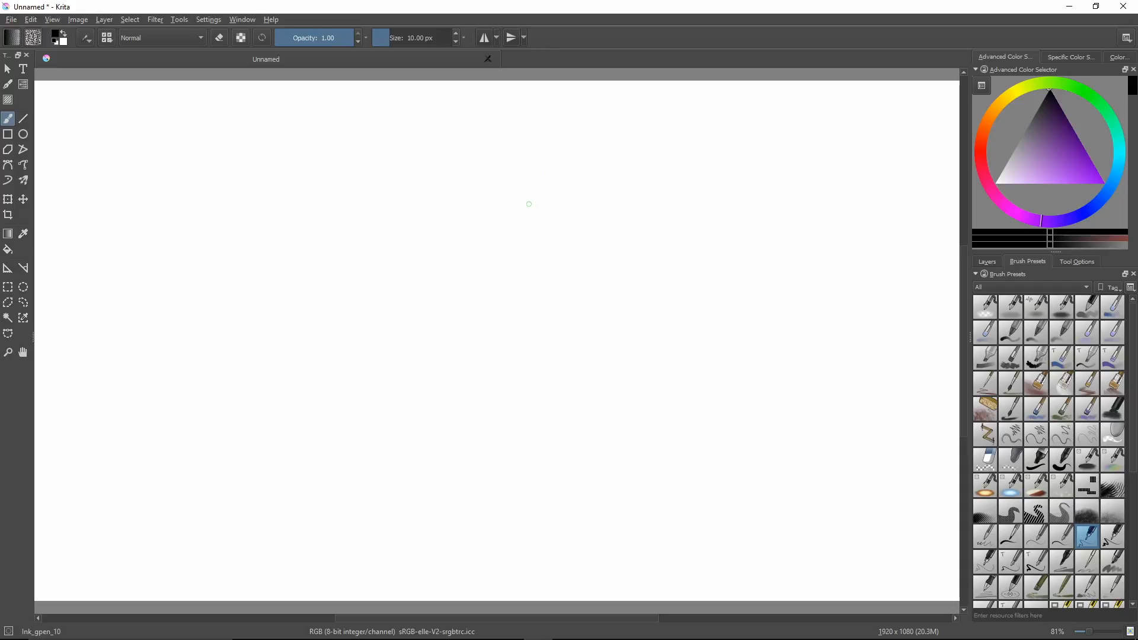
Sketch a closed square and a curved stroke with the Ink_gpen_10 brush, and erase both with the Eraser_circle brush.
mouse_move(525, 192)
mouse_down()
mouse_move(525, 276)
mouse_move(626, 287)
mouse_move(625, 212)
mouse_move(604, 173)
mouse_move(521, 179)
mouse_move(524, 190)
mouse_up()
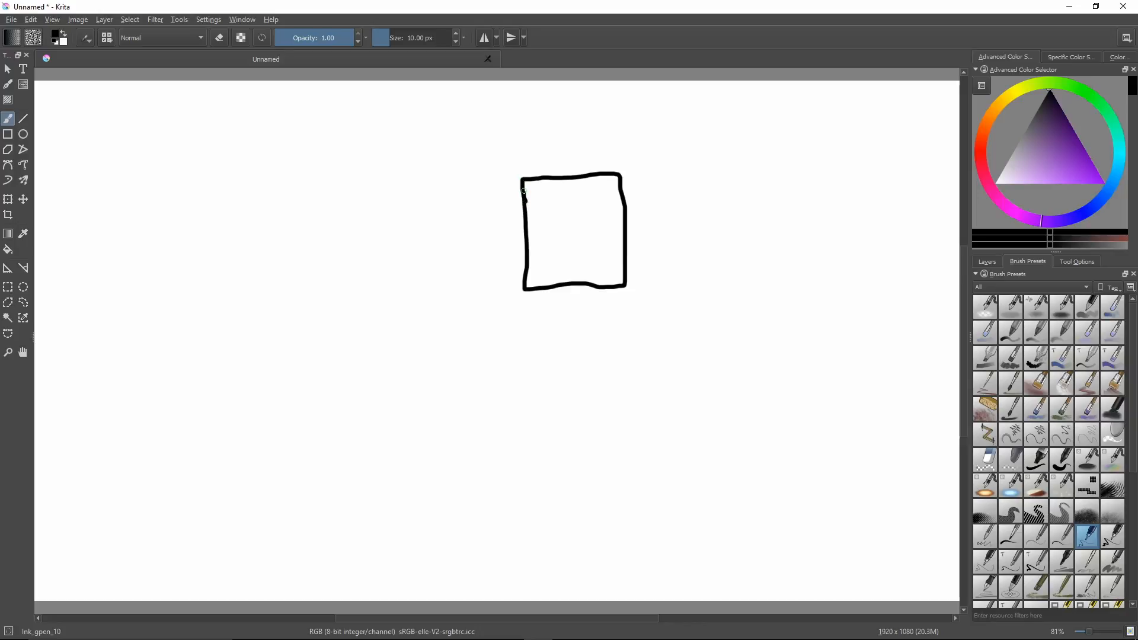
mouse_move(397, 194)
mouse_down()
mouse_move(372, 204)
mouse_move(349, 251)
mouse_move(377, 312)
mouse_up()
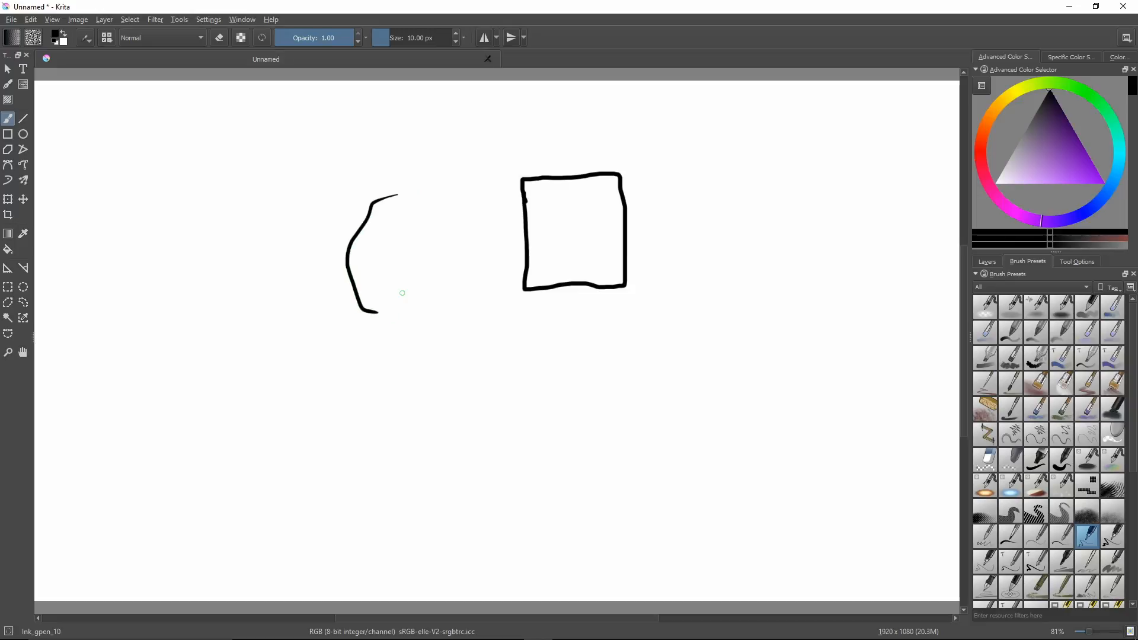
right_click(402, 293)
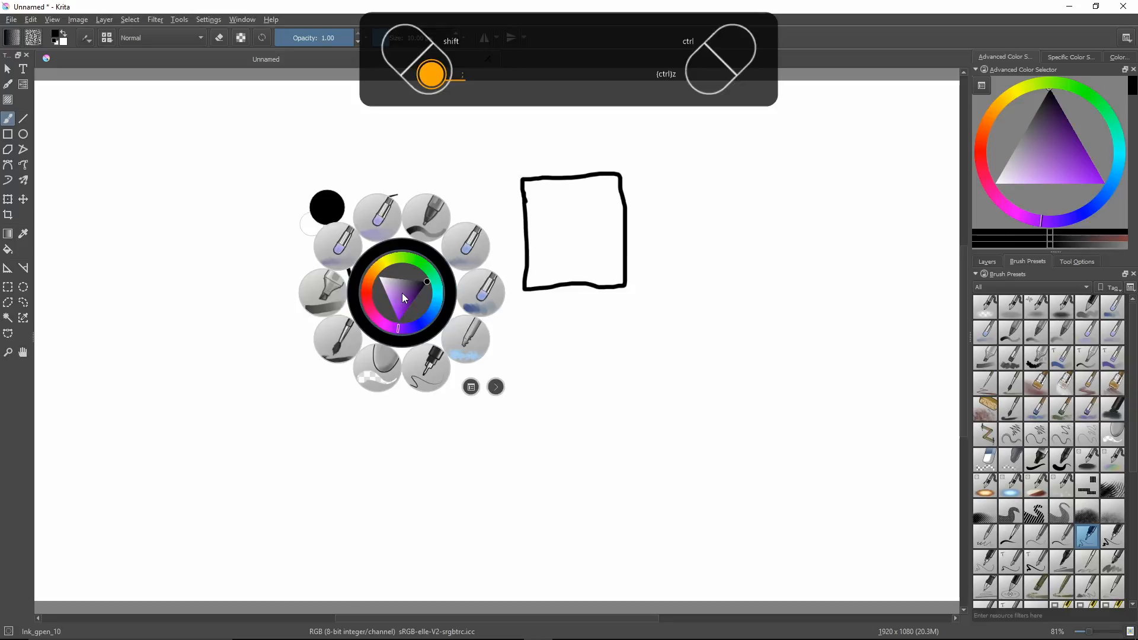
click(377, 368)
mouse_move(399, 305)
mouse_down()
mouse_move(368, 318)
mouse_move(355, 201)
mouse_move(369, 213)
mouse_move(411, 185)
mouse_up()
mouse_move(524, 202)
mouse_down()
mouse_move(521, 259)
mouse_move(544, 292)
mouse_move(612, 295)
mouse_move(583, 286)
mouse_move(633, 273)
mouse_move(626, 283)
mouse_move(618, 178)
mouse_move(634, 189)
mouse_move(601, 173)
mouse_move(531, 188)
mouse_up()
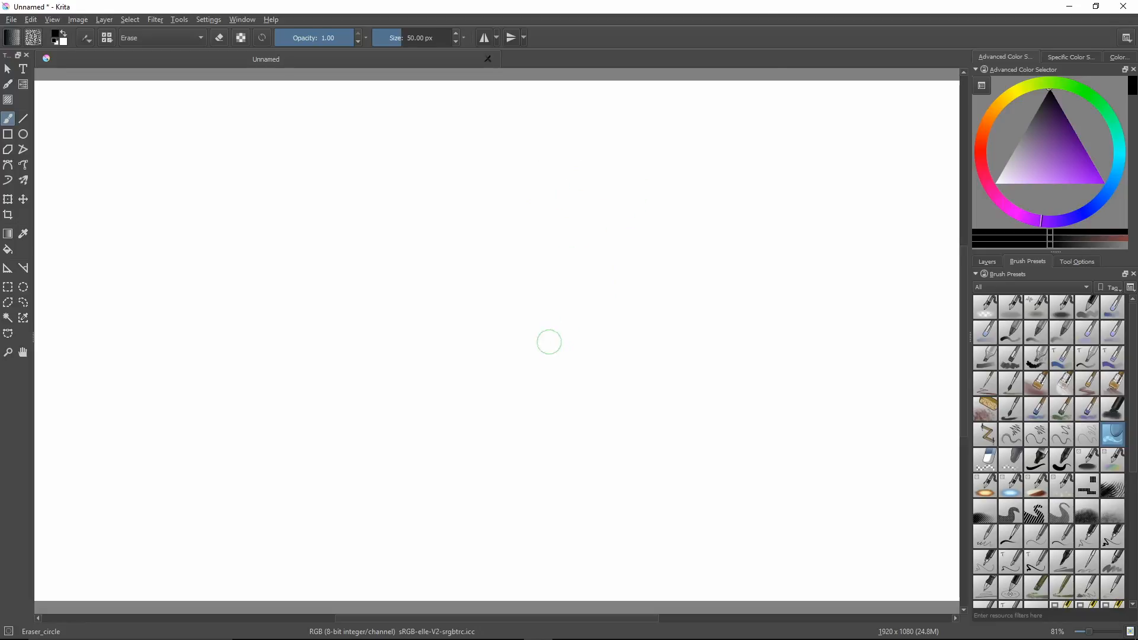
Draw a solid closed square in the canvas's upper-left area with the Ink_gpen_10 brush.
right_click(546, 343)
click(557, 393)
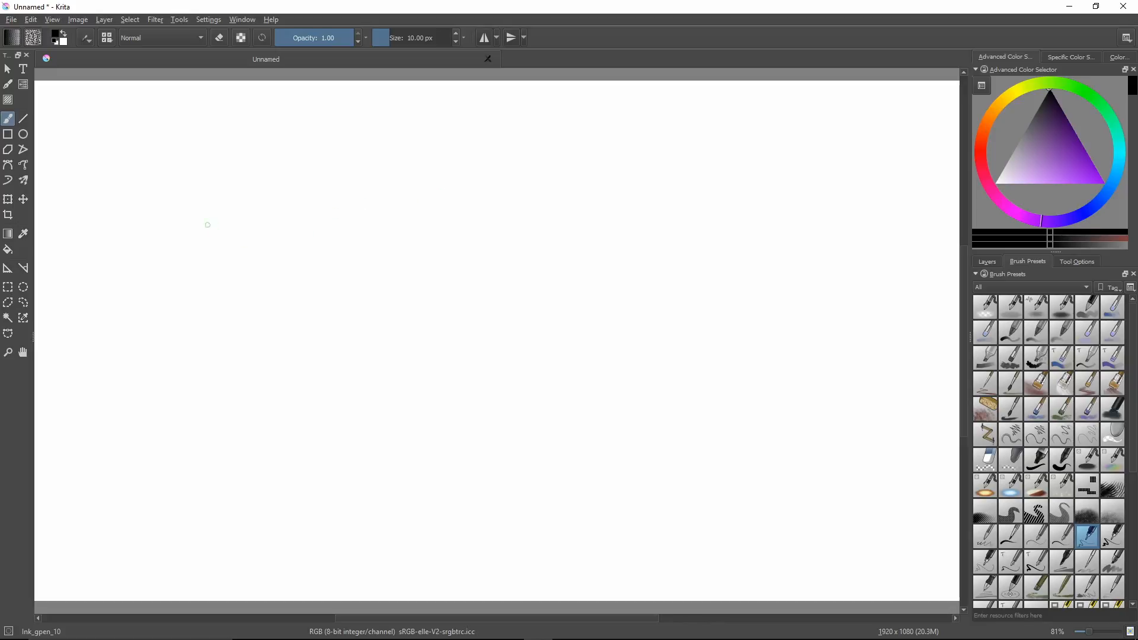
drag(182, 220, 170, 216)
key(ctrl+z)
mouse_move(102, 120)
mouse_down()
mouse_move(104, 219)
mouse_move(212, 222)
mouse_move(208, 118)
mouse_move(100, 116)
mouse_up()
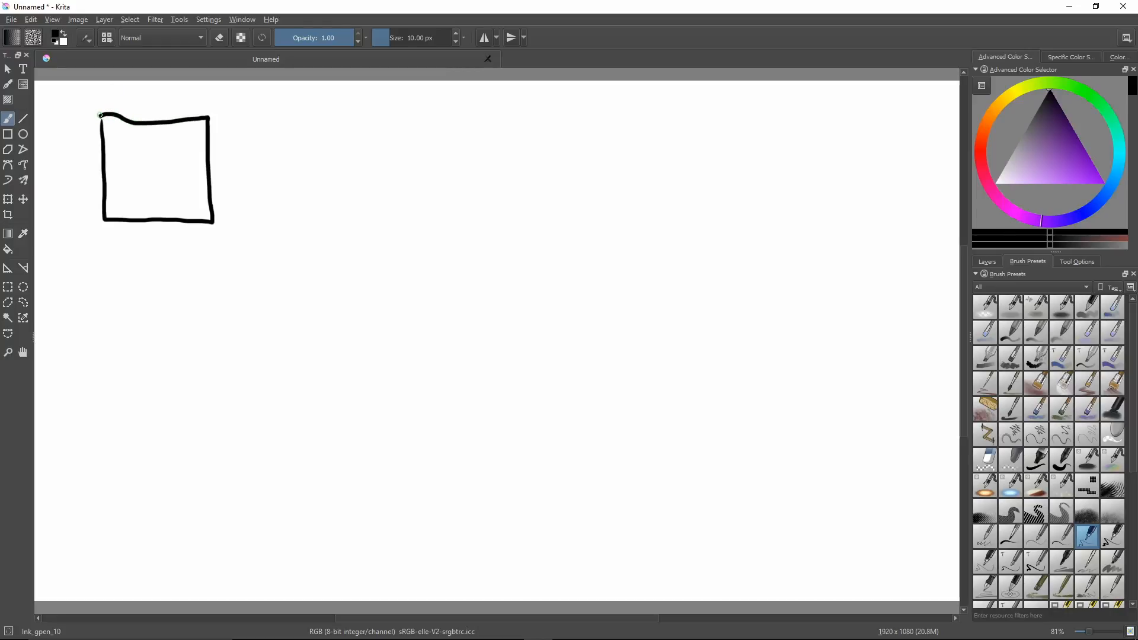
drag(100, 116, 100, 131)
Draw two short lines beside the solid square and erase them with the Eraser_circle brush.
drag(315, 118, 350, 118)
drag(294, 146, 441, 127)
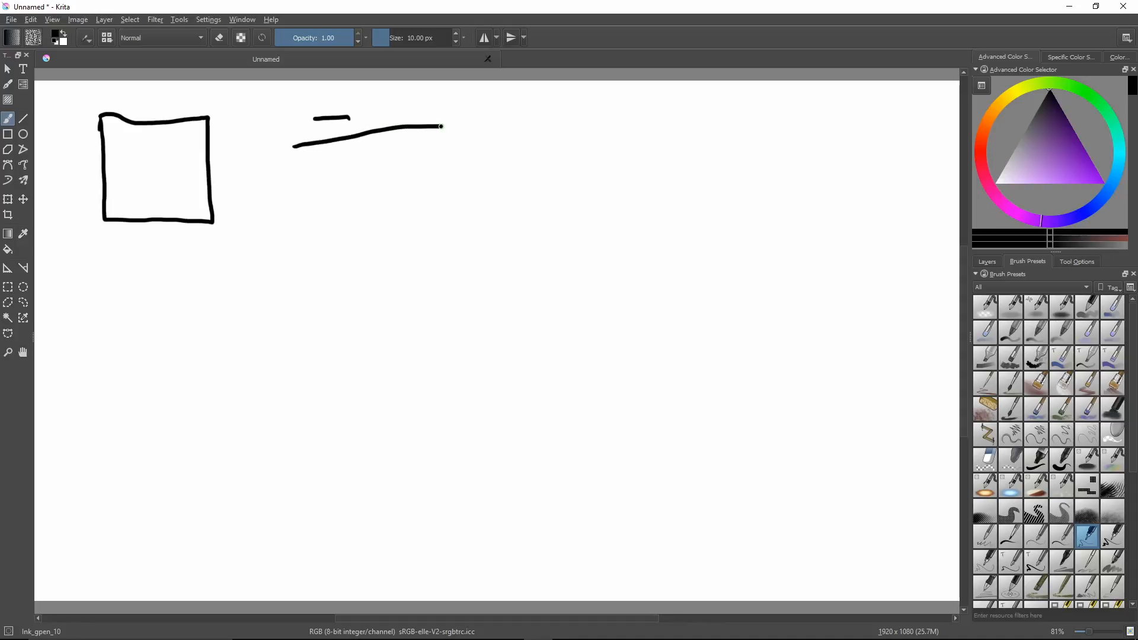
right_click(456, 178)
click(431, 259)
mouse_move(425, 132)
mouse_down()
mouse_move(323, 139)
mouse_move(331, 124)
mouse_up()
drag(285, 161, 297, 142)
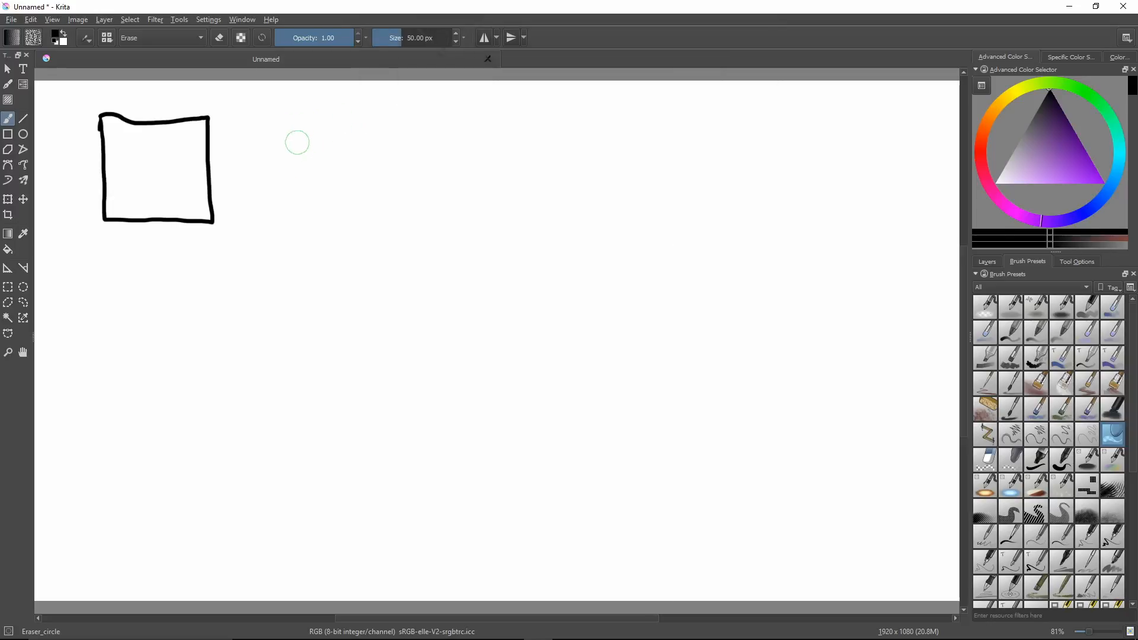
Draw a second square beside the solid one with the Ink_gpen_10 brush, leaving one gap in each side.
right_click(312, 184)
click(338, 252)
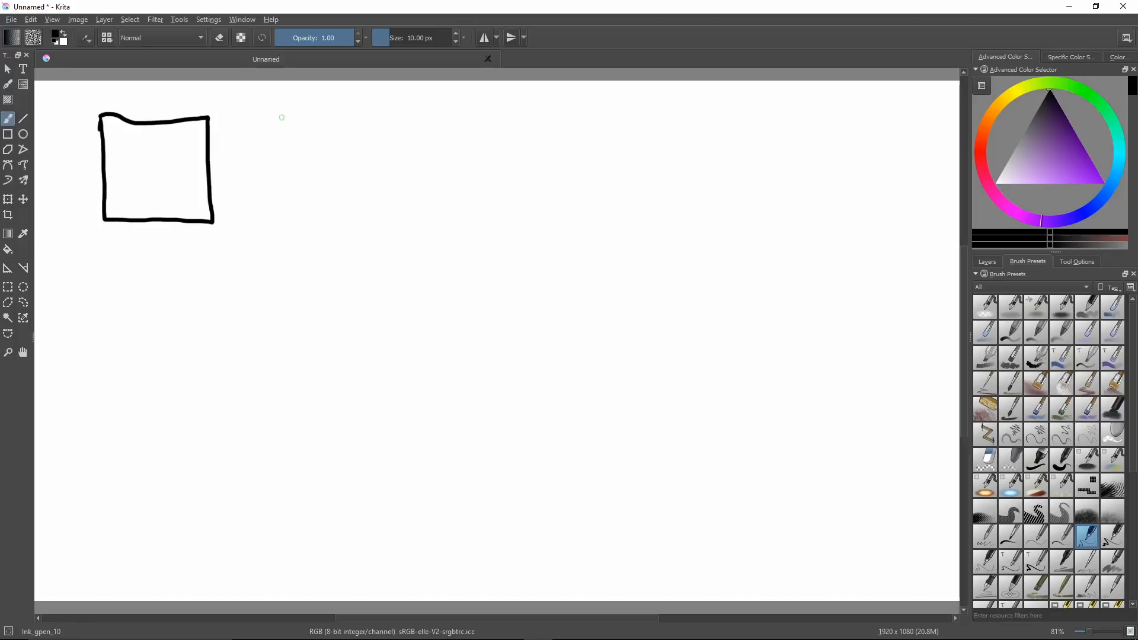
mouse_move(280, 117)
mouse_down()
mouse_move(248, 115)
mouse_move(248, 156)
mouse_up()
mouse_move(295, 115)
mouse_down()
mouse_move(354, 117)
mouse_move(345, 217)
mouse_move(320, 229)
mouse_move(235, 226)
mouse_move(235, 180)
mouse_up()
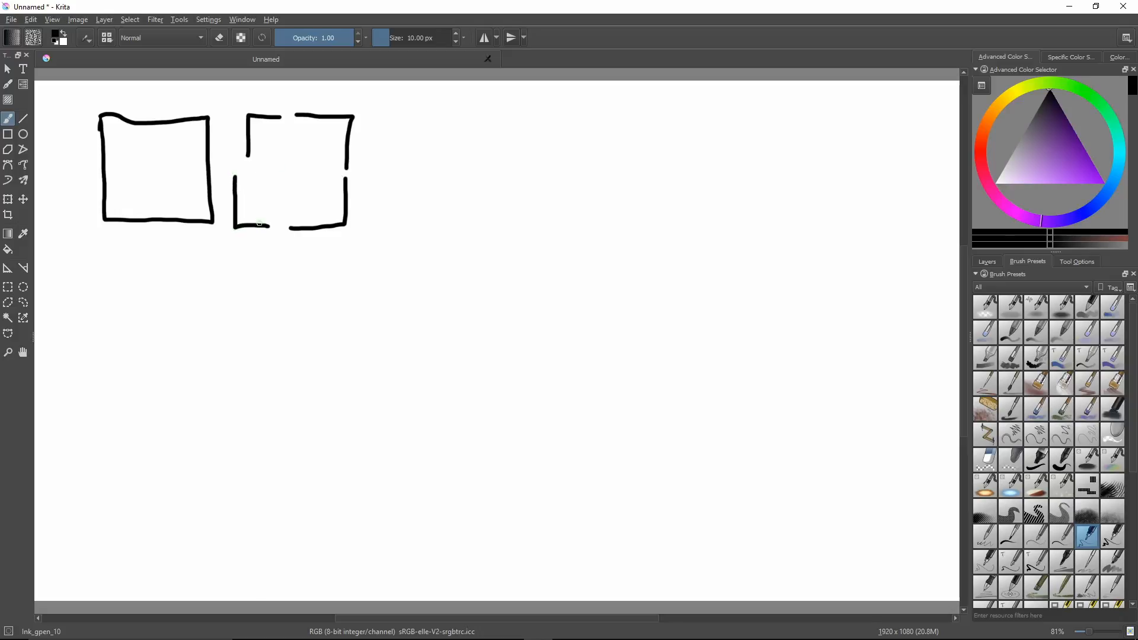
Erase the second square's misaligned upper-left corner and redraw it in line with the other segments.
right_click(281, 119)
click(257, 254)
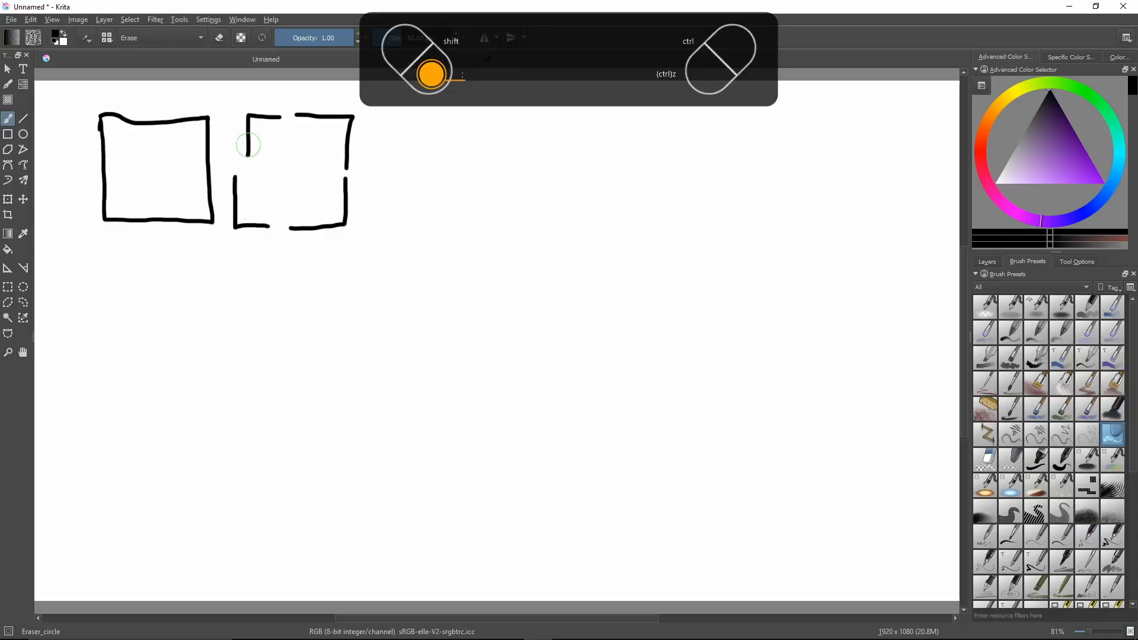
mouse_move(248, 148)
mouse_down()
mouse_move(246, 116)
mouse_move(265, 112)
mouse_move(269, 122)
mouse_move(236, 117)
mouse_move(235, 154)
mouse_up()
right_click(269, 122)
click(297, 255)
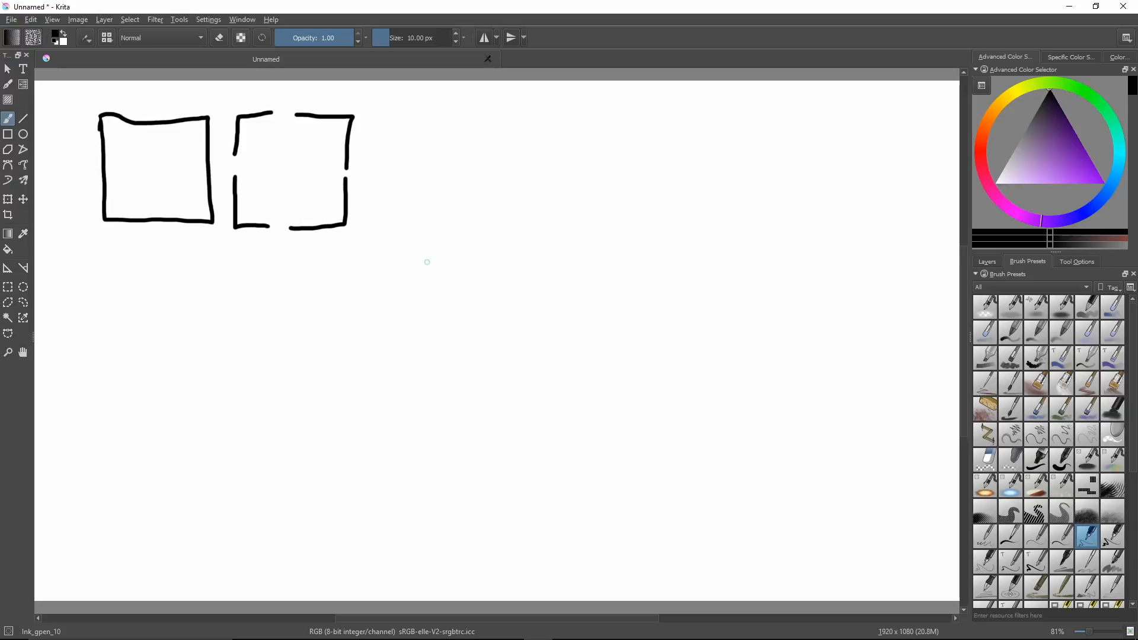
Draw a third square to the right of the others with the Ink_gpen_10 brush, using long dashes with two gaps per side.
right_click(439, 254)
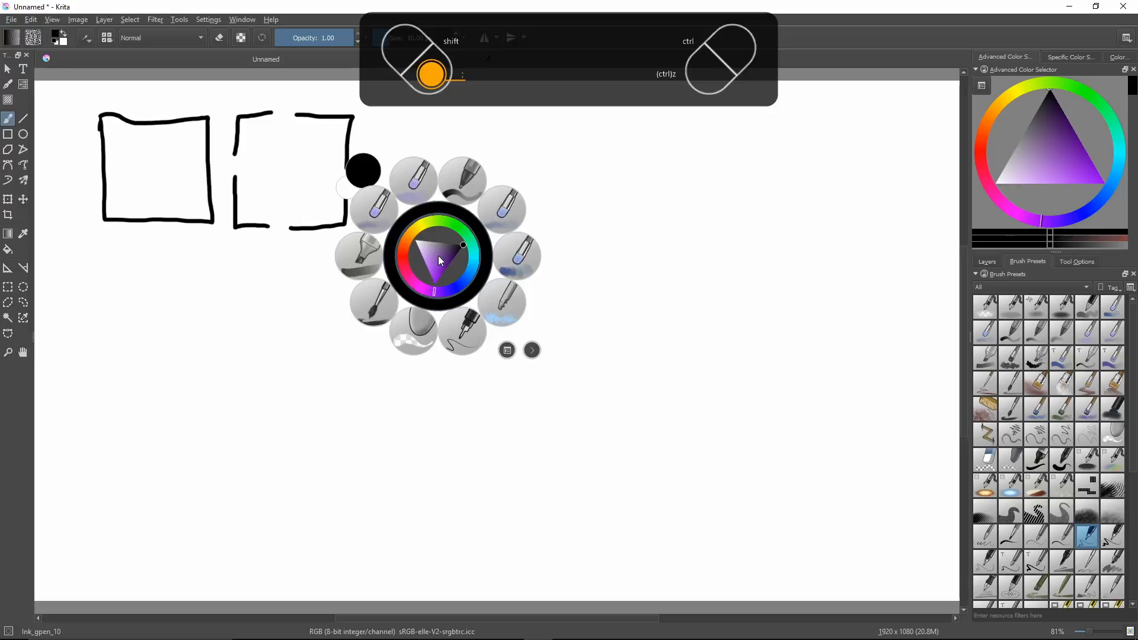
click(462, 327)
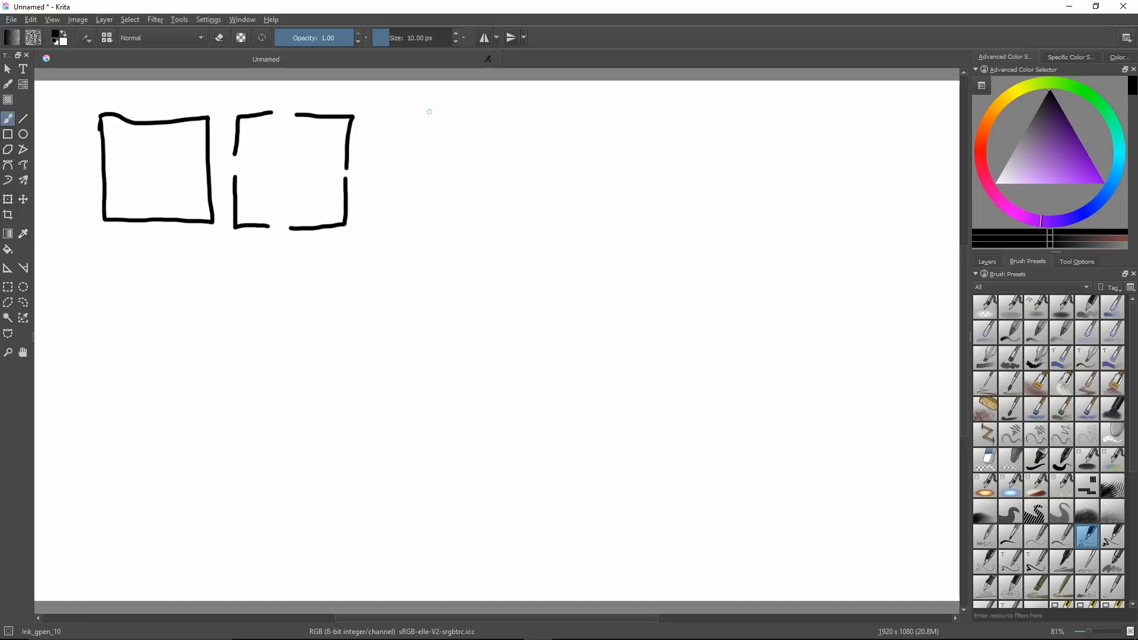
mouse_move(430, 112)
mouse_down()
mouse_move(396, 112)
mouse_move(395, 154)
mouse_up()
mouse_move(444, 113)
mouse_down()
mouse_move(531, 112)
mouse_move(530, 220)
mouse_move(494, 240)
mouse_move(409, 227)
mouse_move(390, 213)
mouse_move(392, 188)
mouse_up()
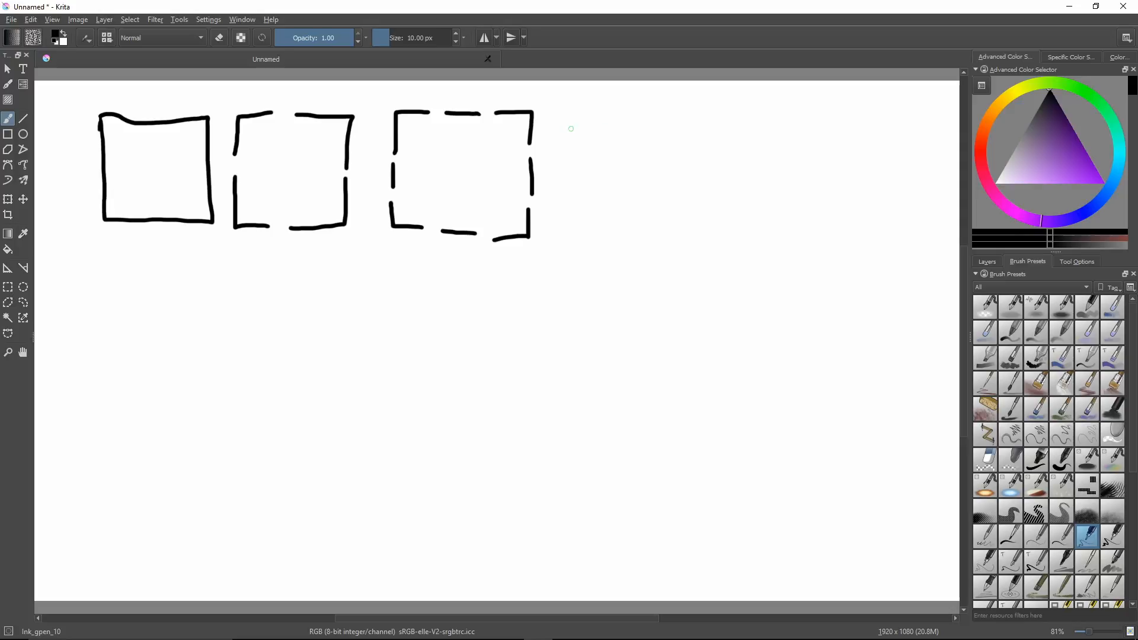
Draw a fourth square at the end of the row from many small, closely spaced dashes.
mouse_move(572, 114)
mouse_down()
mouse_move(573, 240)
mouse_move(620, 237)
mouse_up()
drag(648, 233, 696, 233)
drag(698, 226, 697, 170)
drag(698, 165, 696, 127)
drag(694, 121, 621, 114)
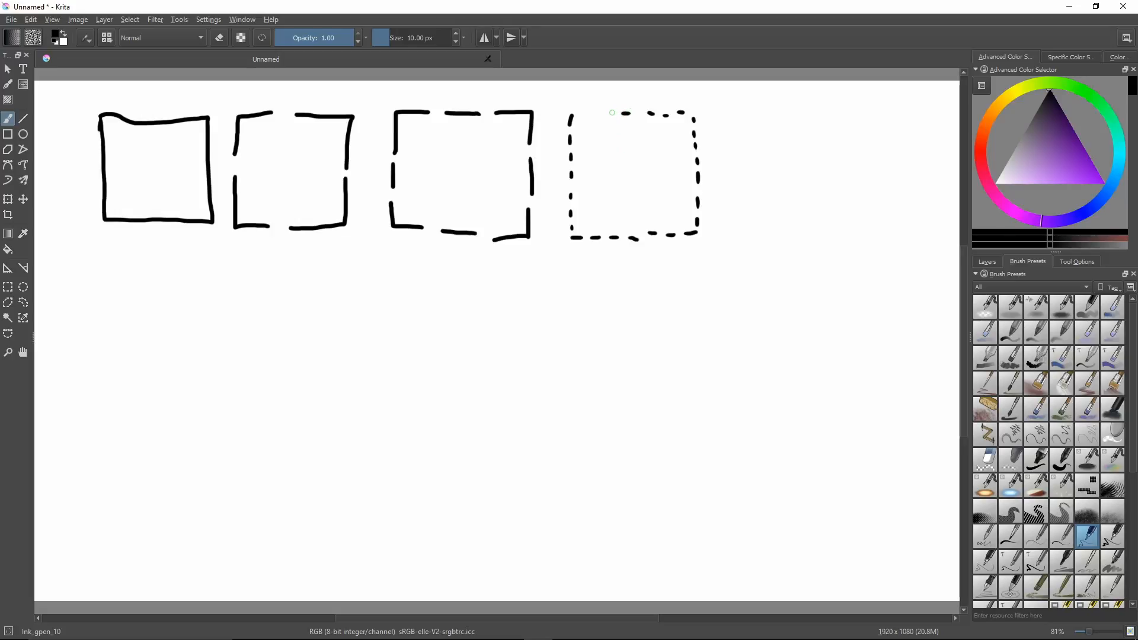
drag(612, 113, 576, 116)
drag(649, 112, 655, 114)
drag(573, 117, 568, 125)
Erase all four squares from the canvas with the Eraser_circle brush.
right_click(566, 291)
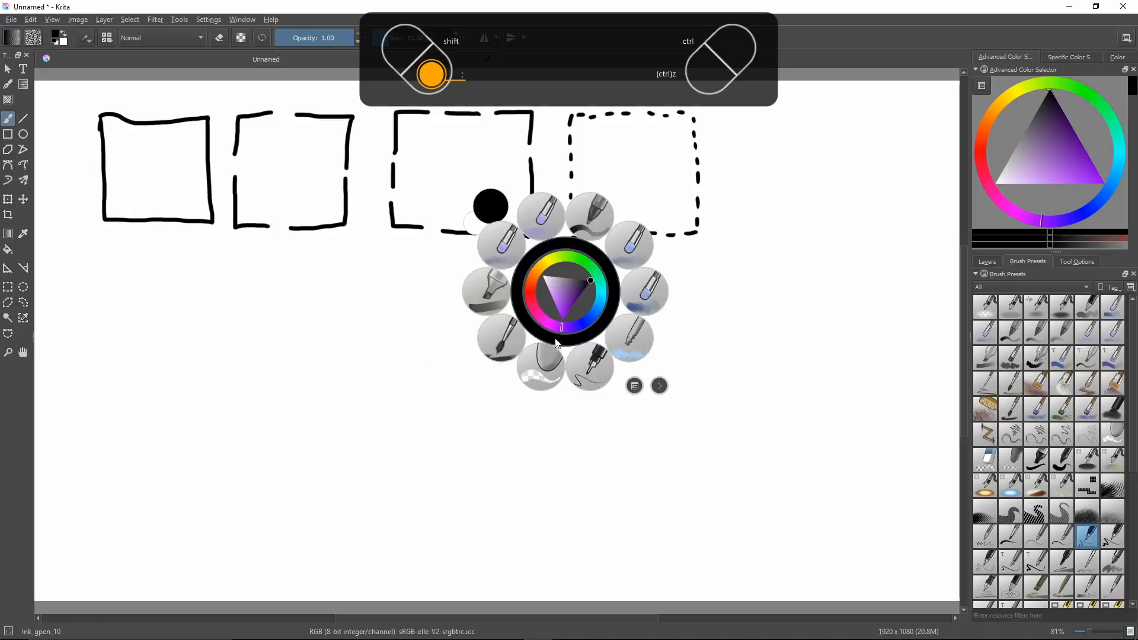
click(541, 363)
mouse_move(585, 213)
mouse_down()
mouse_move(561, 234)
mouse_move(576, 202)
mouse_move(561, 113)
mouse_move(638, 105)
mouse_move(580, 115)
mouse_move(692, 120)
mouse_move(705, 171)
mouse_move(698, 227)
mouse_move(547, 253)
mouse_move(535, 242)
mouse_move(559, 229)
mouse_move(542, 236)
mouse_move(519, 223)
mouse_move(534, 219)
mouse_move(536, 142)
mouse_move(492, 117)
mouse_move(379, 119)
mouse_move(403, 224)
mouse_move(477, 231)
mouse_up()
mouse_move(394, 220)
mouse_down()
mouse_move(347, 220)
mouse_move(340, 128)
mouse_move(353, 133)
mouse_move(231, 114)
mouse_move(241, 223)
mouse_move(318, 223)
mouse_up()
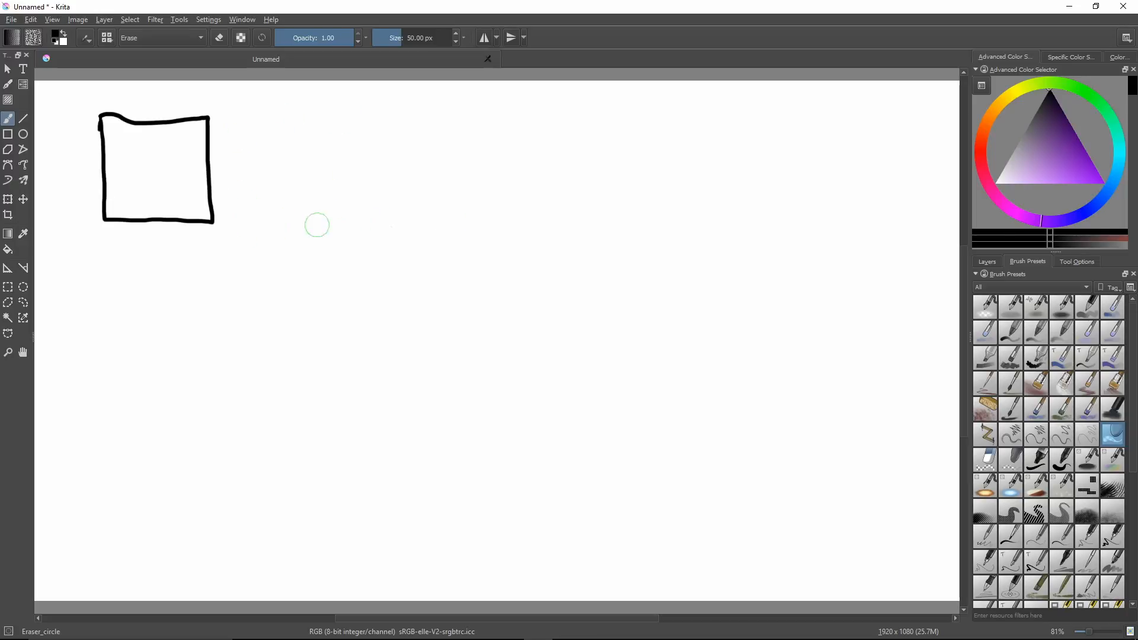
mouse_move(209, 226)
mouse_down()
mouse_move(203, 121)
mouse_move(94, 111)
mouse_move(111, 223)
mouse_move(184, 212)
mouse_move(211, 239)
mouse_up()
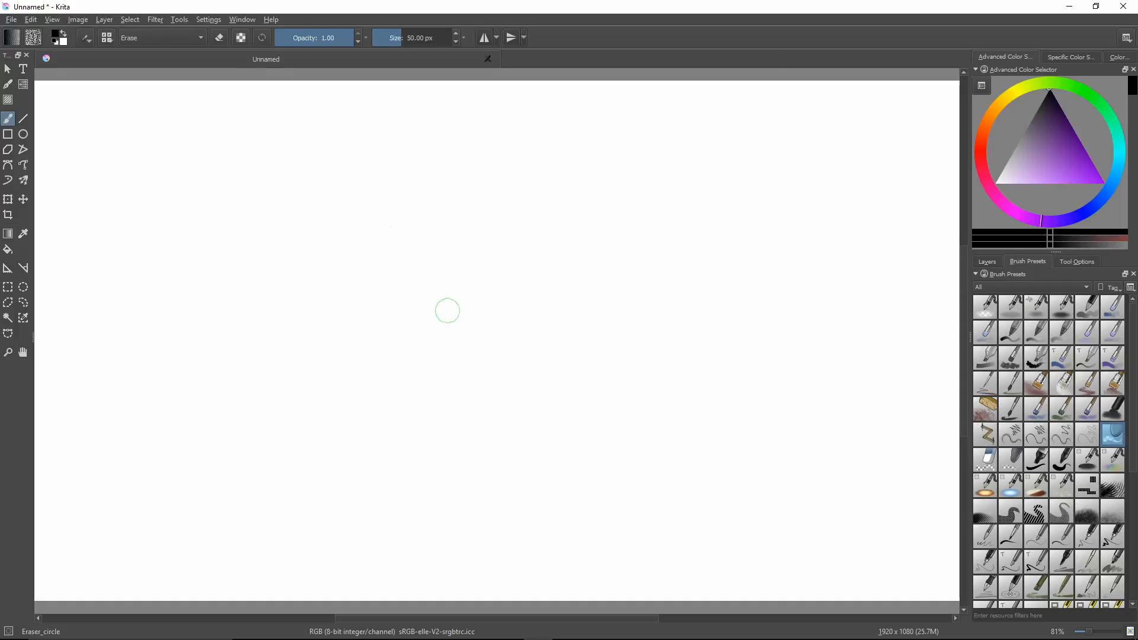
Draw a solid-line flower near the canvas's left edge with the Ink_gpen_10 brush: long stem, round centre and seven petals.
right_click(447, 318)
click(461, 380)
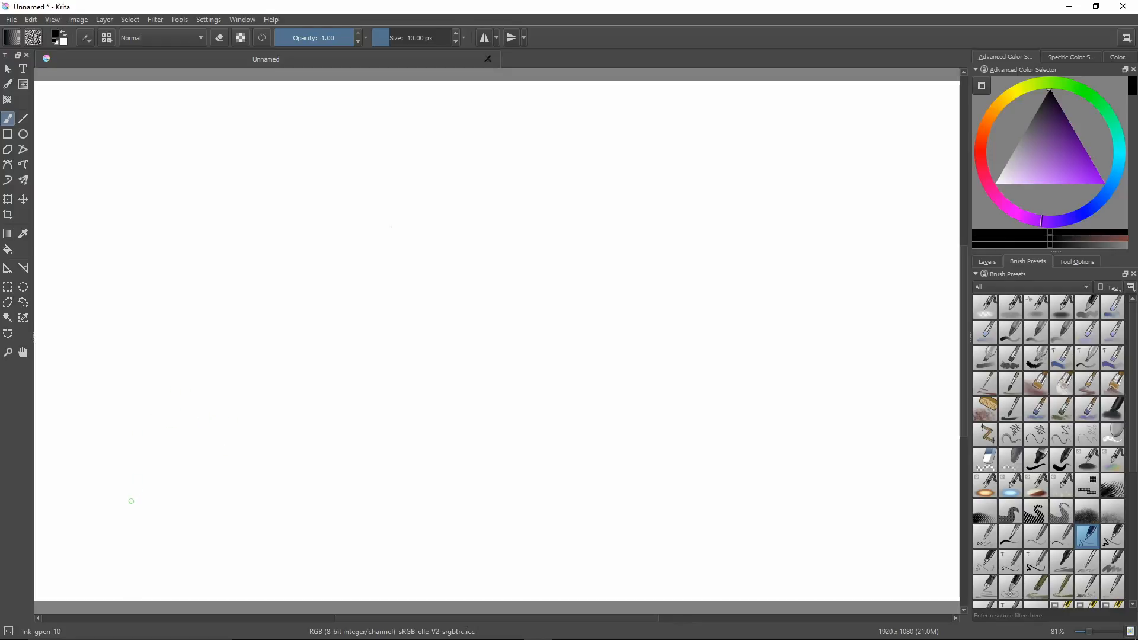
mouse_move(132, 508)
mouse_down()
mouse_move(126, 240)
mouse_move(155, 223)
mouse_move(147, 188)
mouse_move(106, 178)
mouse_move(103, 220)
mouse_move(137, 237)
mouse_up()
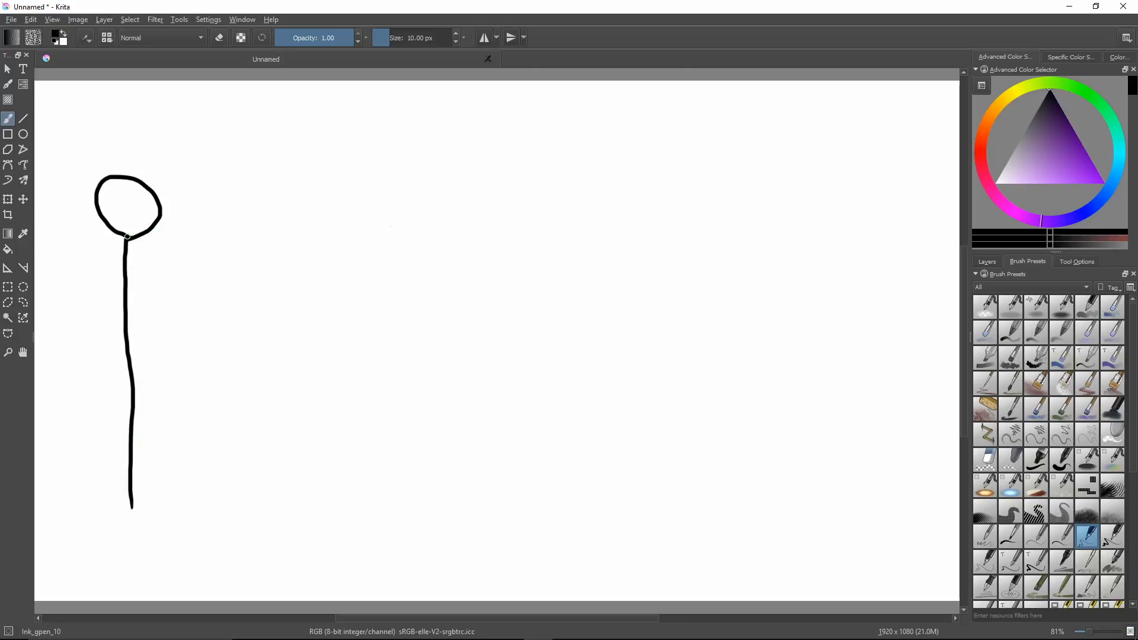
mouse_move(127, 239)
mouse_down()
mouse_move(137, 271)
mouse_move(168, 293)
mouse_move(178, 262)
mouse_move(137, 236)
mouse_move(184, 243)
mouse_move(210, 230)
mouse_move(201, 202)
mouse_move(157, 206)
mouse_move(212, 164)
mouse_move(181, 144)
mouse_move(150, 161)
mouse_move(144, 184)
mouse_move(152, 145)
mouse_move(141, 118)
mouse_move(116, 121)
mouse_move(120, 171)
mouse_move(105, 137)
mouse_move(83, 131)
mouse_move(81, 165)
mouse_move(99, 183)
mouse_move(47, 200)
mouse_move(68, 223)
mouse_move(98, 217)
mouse_move(87, 238)
mouse_move(95, 264)
mouse_move(126, 225)
mouse_up()
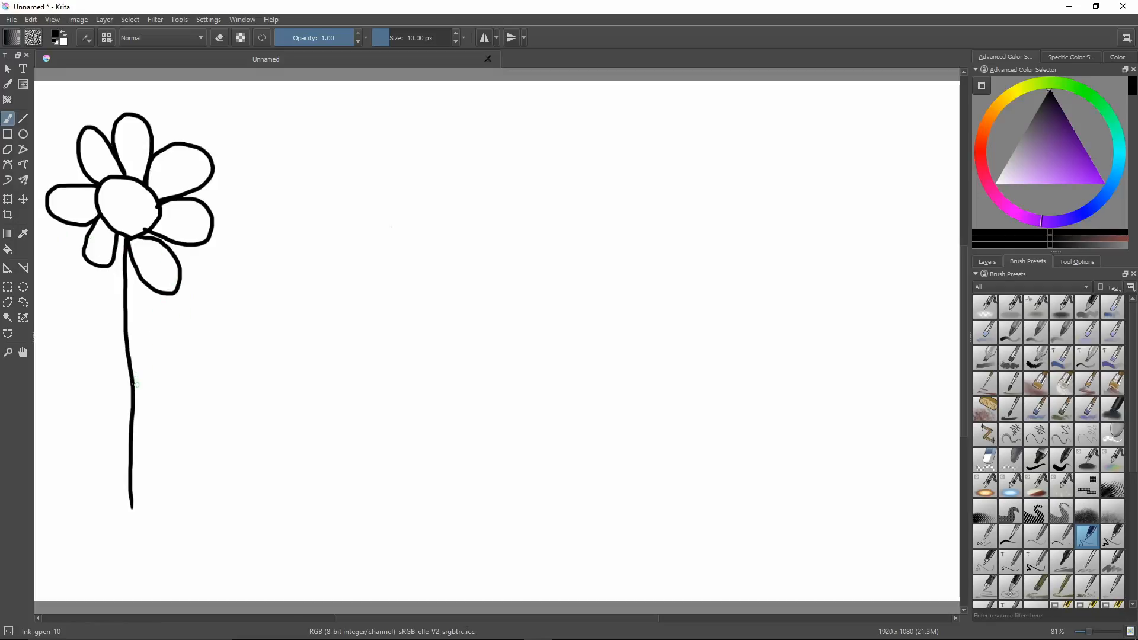
Add two pointed leaves to the solid flower's stem, each with a single vein line.
mouse_move(132, 370)
mouse_down()
mouse_move(181, 303)
mouse_move(204, 294)
mouse_move(177, 385)
mouse_move(131, 404)
mouse_move(98, 345)
mouse_move(52, 331)
mouse_move(51, 346)
mouse_move(92, 391)
mouse_move(131, 394)
mouse_up()
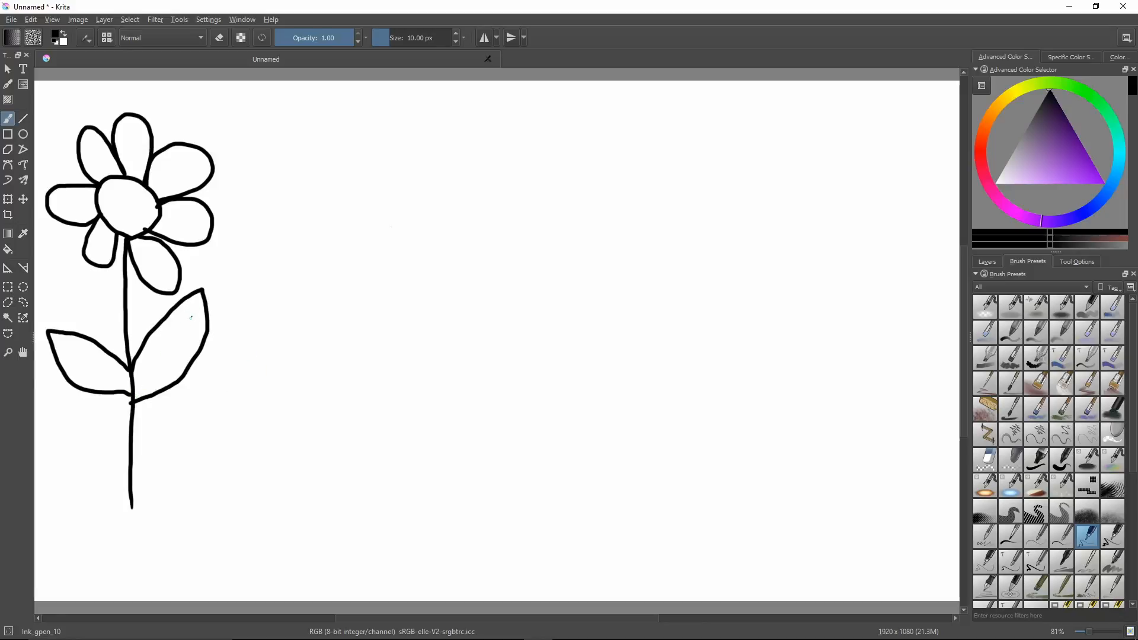
drag(191, 318, 142, 374)
drag(63, 345, 125, 368)
Draw a vertical stem of small dashes beside the solid flower and erase its upper end to match the other stem's height.
drag(324, 508, 324, 424)
drag(325, 412, 325, 275)
drag(324, 265, 325, 161)
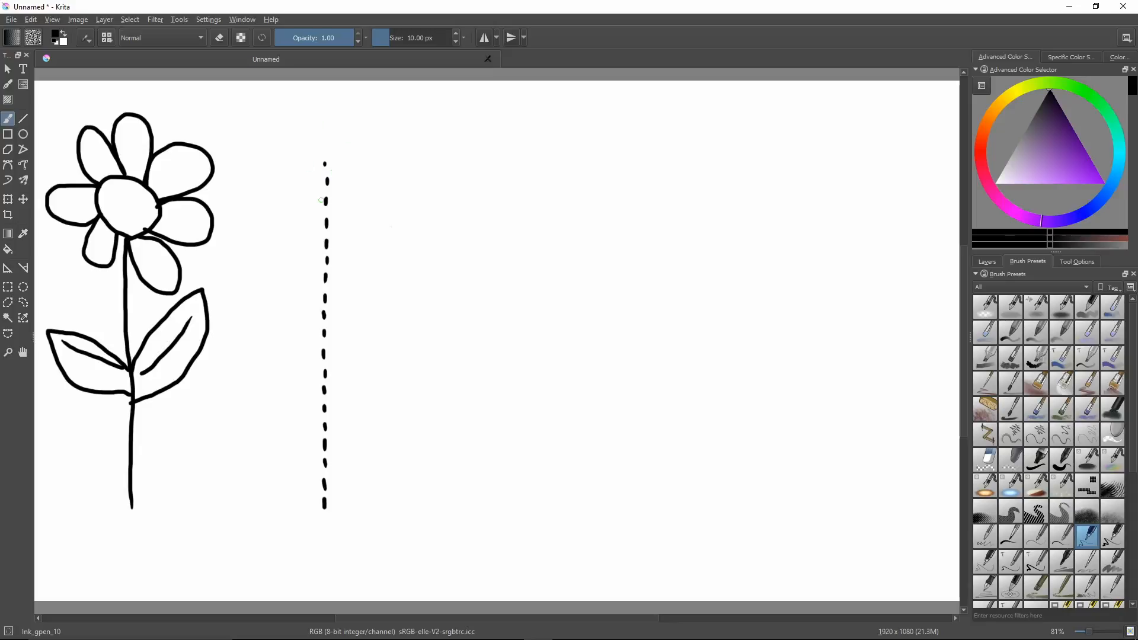
key(semicolon)
click(318, 268)
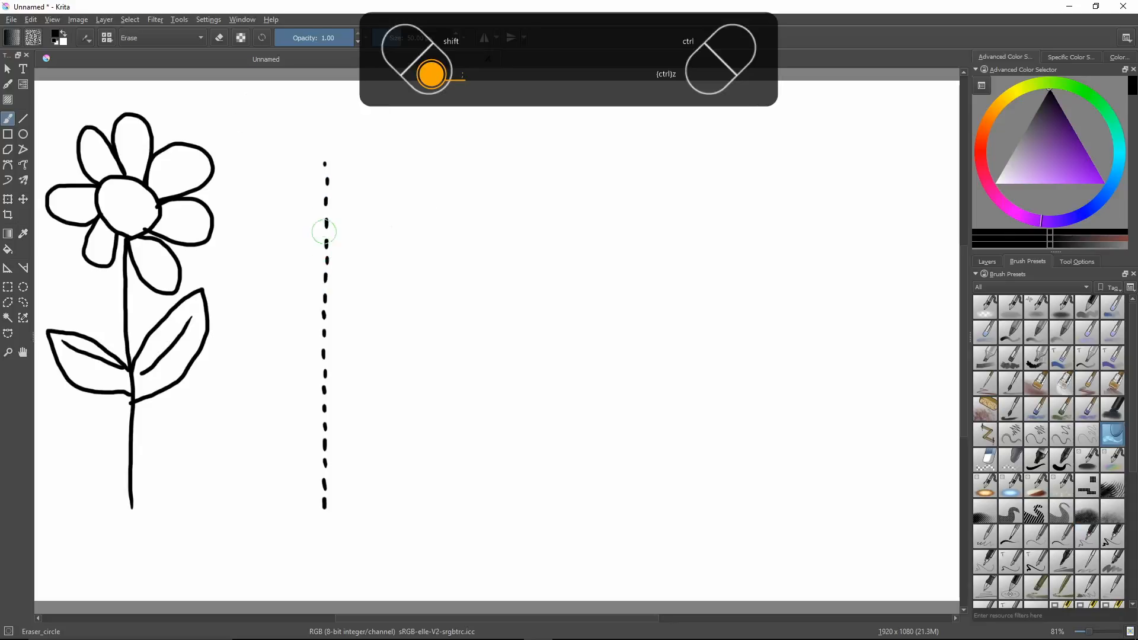
drag(328, 155, 324, 204)
Draw a dashed round centre surrounded by seven dashed petals on top of the dashed stem with the Ink_gpen_10 brush.
key(semicolon)
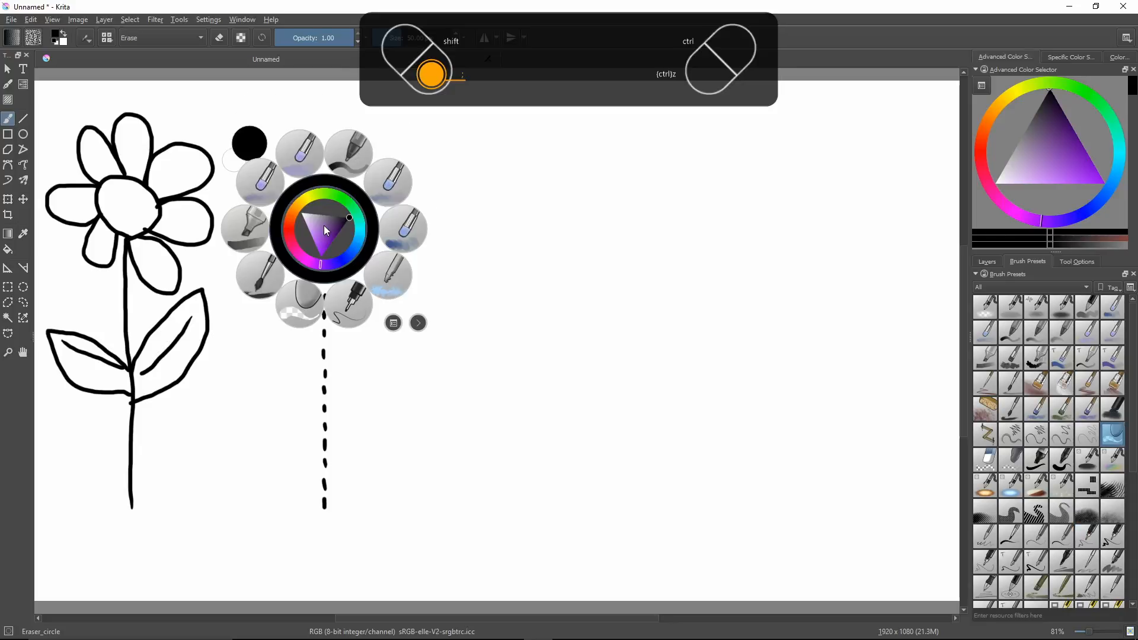
click(349, 302)
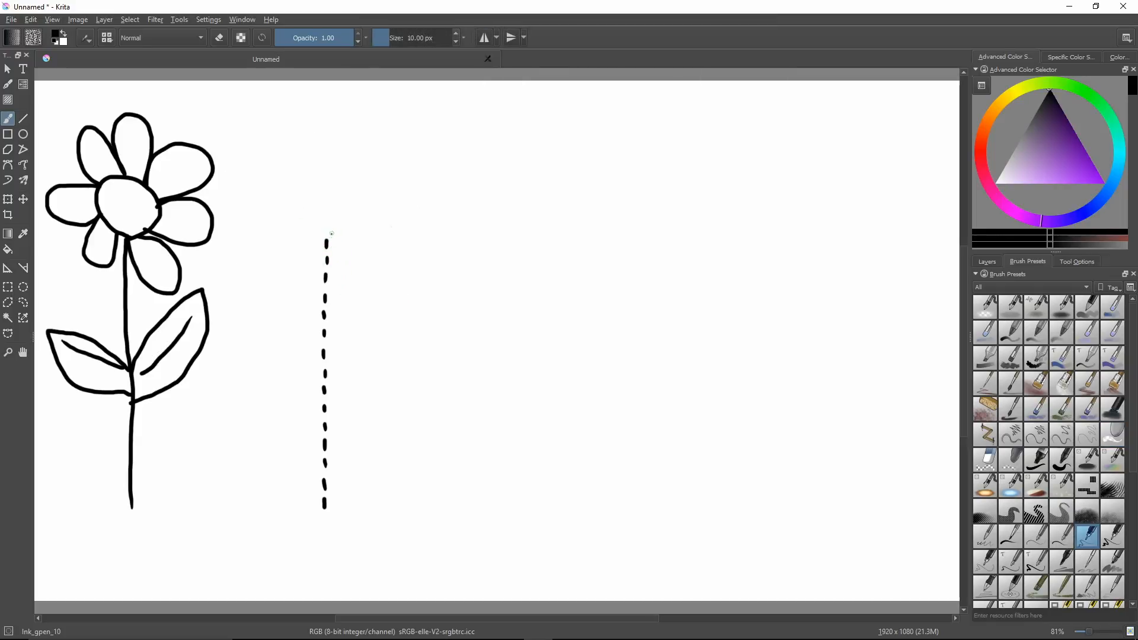
mouse_move(331, 234)
mouse_down()
mouse_move(360, 203)
mouse_move(354, 172)
mouse_move(335, 167)
mouse_move(303, 180)
mouse_move(316, 234)
mouse_up()
mouse_move(336, 230)
mouse_down()
mouse_move(345, 279)
mouse_move(374, 285)
mouse_move(384, 261)
mouse_move(354, 232)
mouse_move(370, 224)
mouse_move(359, 217)
mouse_move(382, 247)
mouse_move(417, 242)
mouse_move(412, 211)
mouse_move(360, 192)
mouse_move(404, 188)
mouse_move(414, 153)
mouse_move(378, 144)
mouse_move(354, 168)
mouse_move(336, 154)
mouse_move(343, 167)
mouse_move(363, 130)
mouse_move(358, 110)
mouse_move(338, 105)
mouse_move(319, 121)
mouse_move(331, 161)
mouse_move(312, 156)
mouse_move(303, 119)
mouse_move(275, 122)
mouse_move(268, 151)
mouse_move(306, 178)
mouse_up()
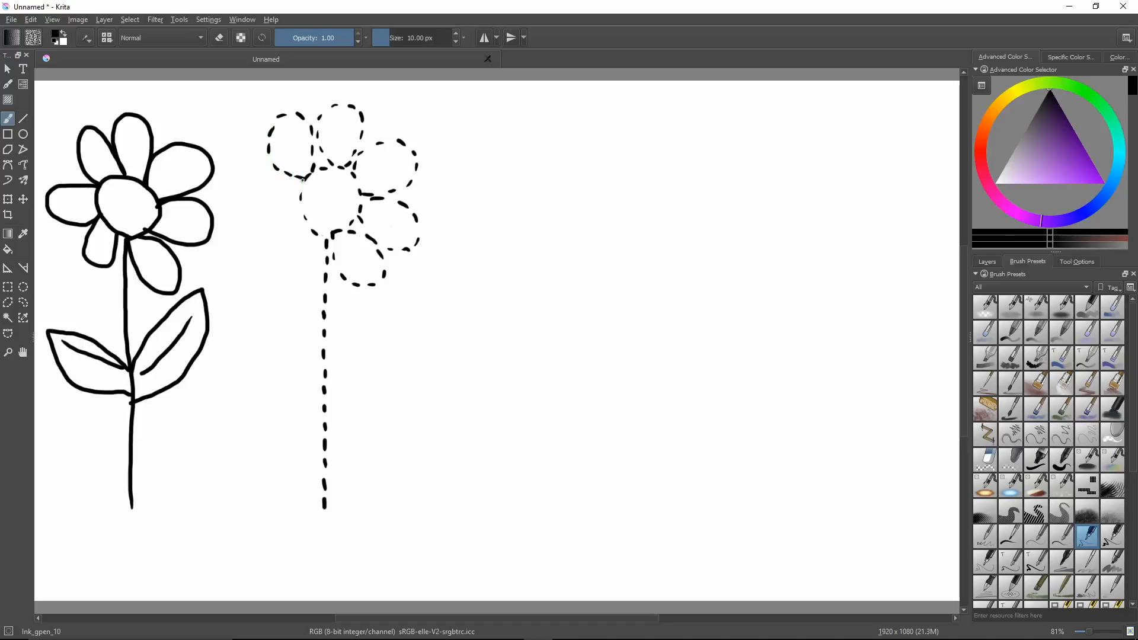
drag(303, 181, 271, 174)
mouse_move(252, 175)
mouse_down()
mouse_move(242, 212)
mouse_move(258, 224)
mouse_move(301, 205)
mouse_move(264, 243)
mouse_move(268, 268)
mouse_move(306, 265)
mouse_move(319, 241)
mouse_up()
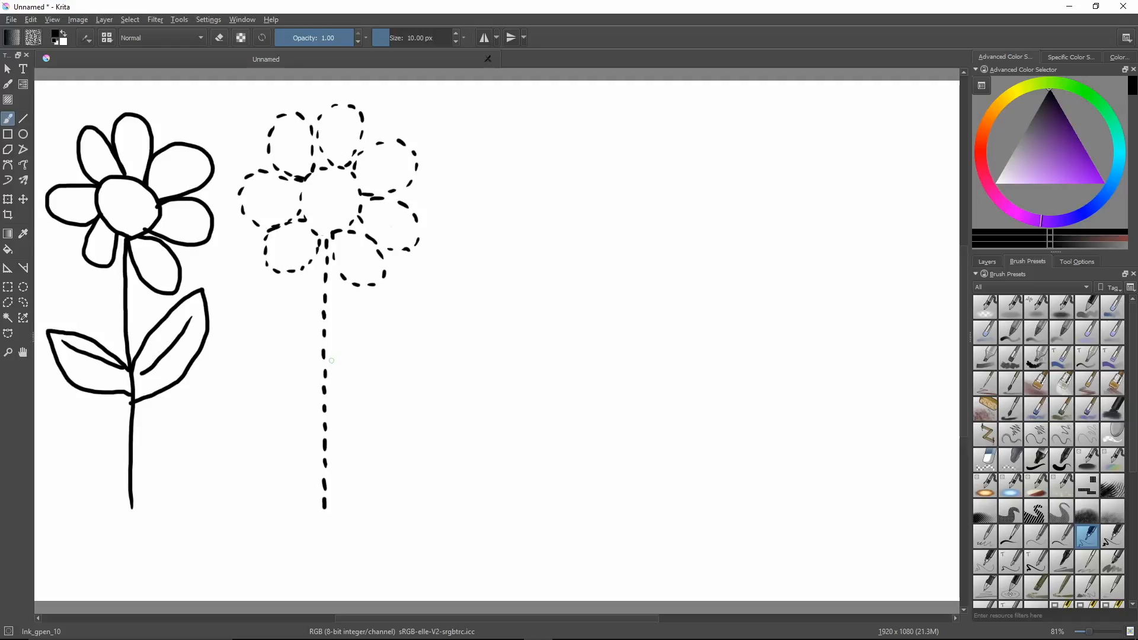
mouse_move(329, 365)
mouse_down()
mouse_move(423, 299)
mouse_move(411, 304)
mouse_move(422, 336)
mouse_move(373, 392)
mouse_up()
drag(393, 315, 420, 348)
mouse_move(376, 390)
mouse_down()
mouse_move(378, 409)
mouse_move(354, 419)
mouse_move(329, 405)
mouse_move(313, 372)
mouse_move(341, 361)
mouse_up()
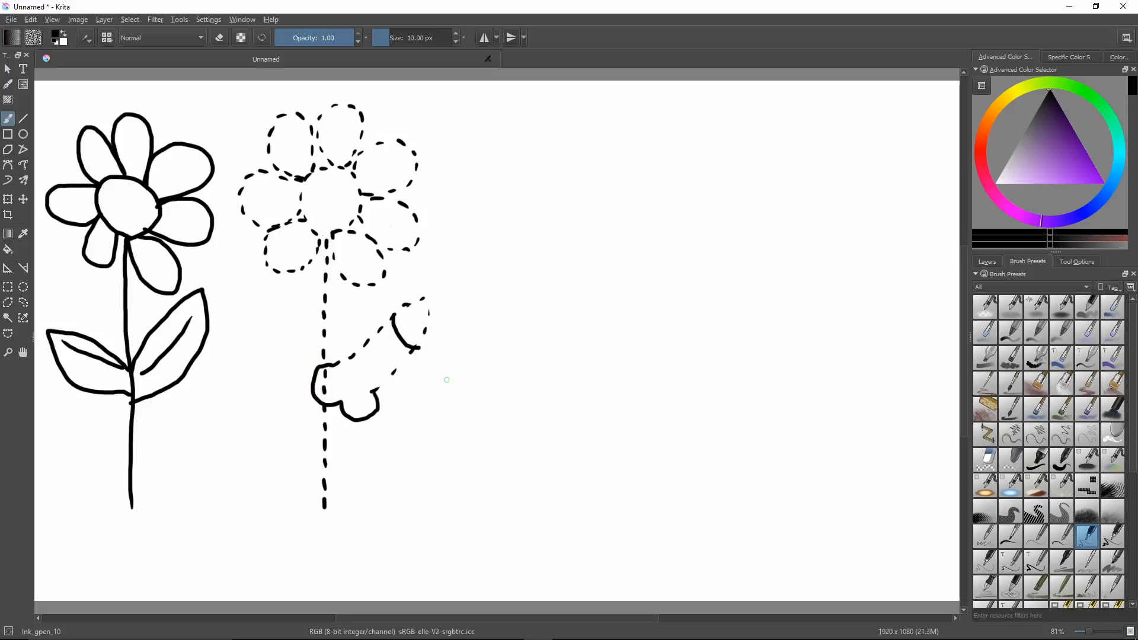
key(ctrl+z)
key(ctrl+z)
key(ctrl+z)
key(ctrl+z)
key(ctrl+z)
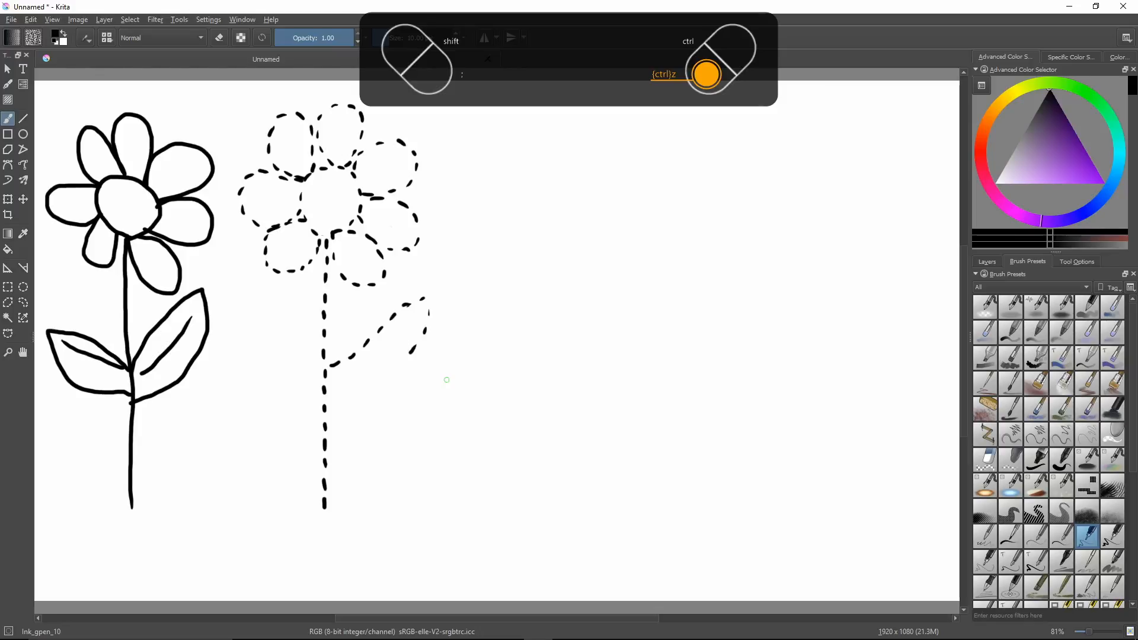
key(ctrl+z)
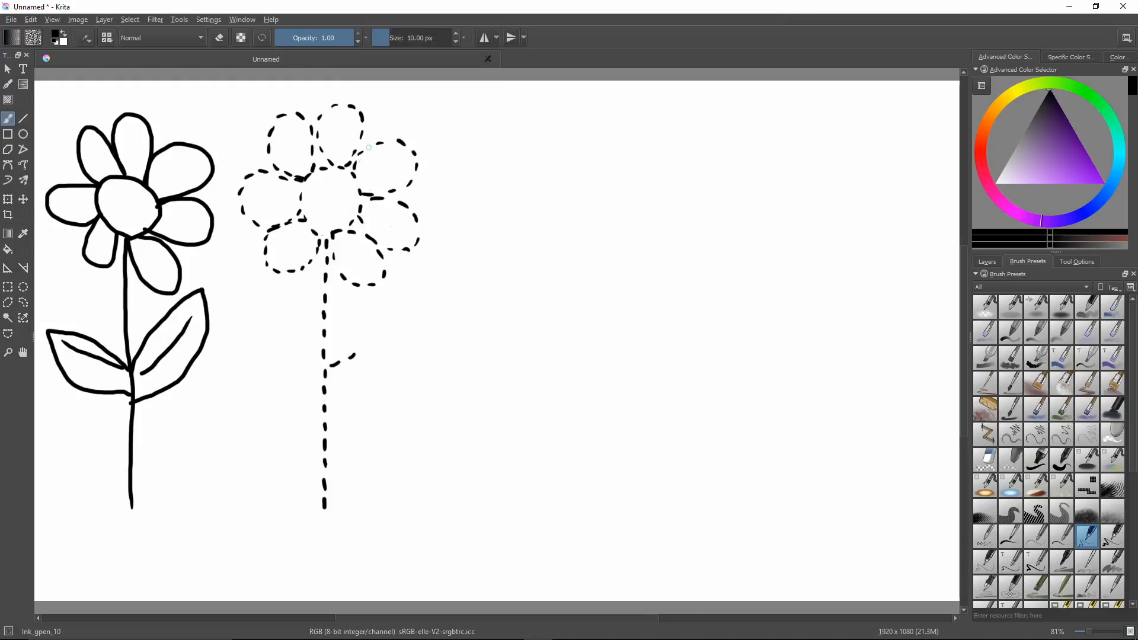
key(ctrl+z)
key(ctrl+z)
Draw two large dashed leaves on the dashed stem, adding a solid loop at the left leaf's tip and a solid vein inside it.
mouse_move(326, 355)
mouse_down()
mouse_move(390, 304)
mouse_move(453, 293)
mouse_move(422, 368)
mouse_move(373, 394)
mouse_move(326, 389)
mouse_up()
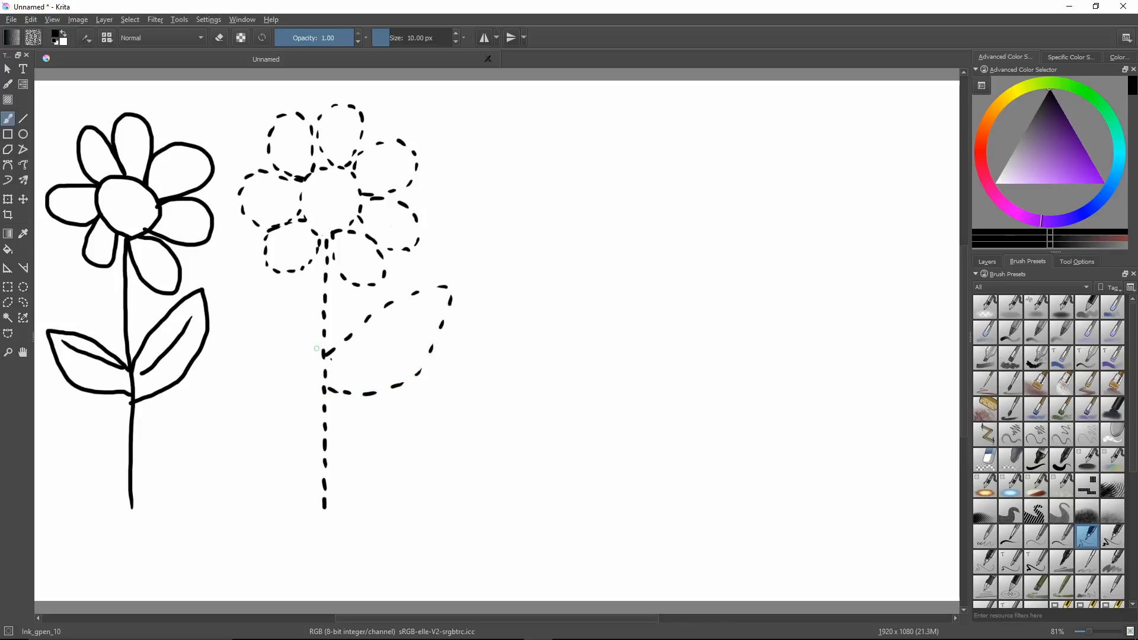
mouse_move(317, 348)
mouse_down()
mouse_move(239, 286)
mouse_move(254, 359)
mouse_move(322, 389)
mouse_up()
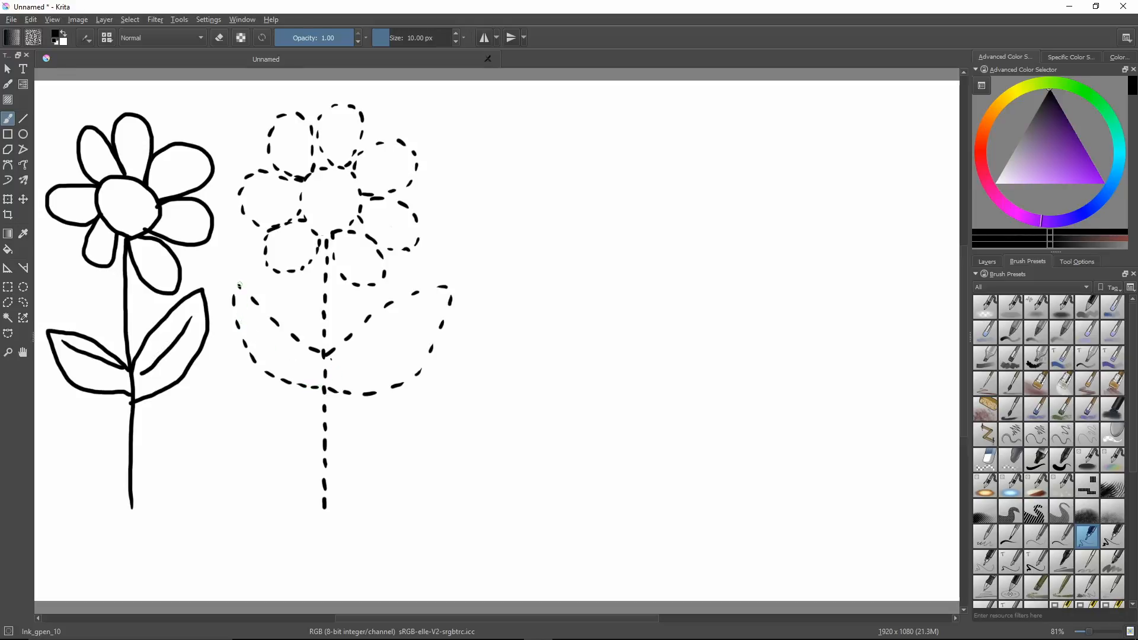
mouse_move(240, 287)
mouse_down()
mouse_move(236, 254)
mouse_move(235, 288)
mouse_up()
drag(245, 312, 311, 368)
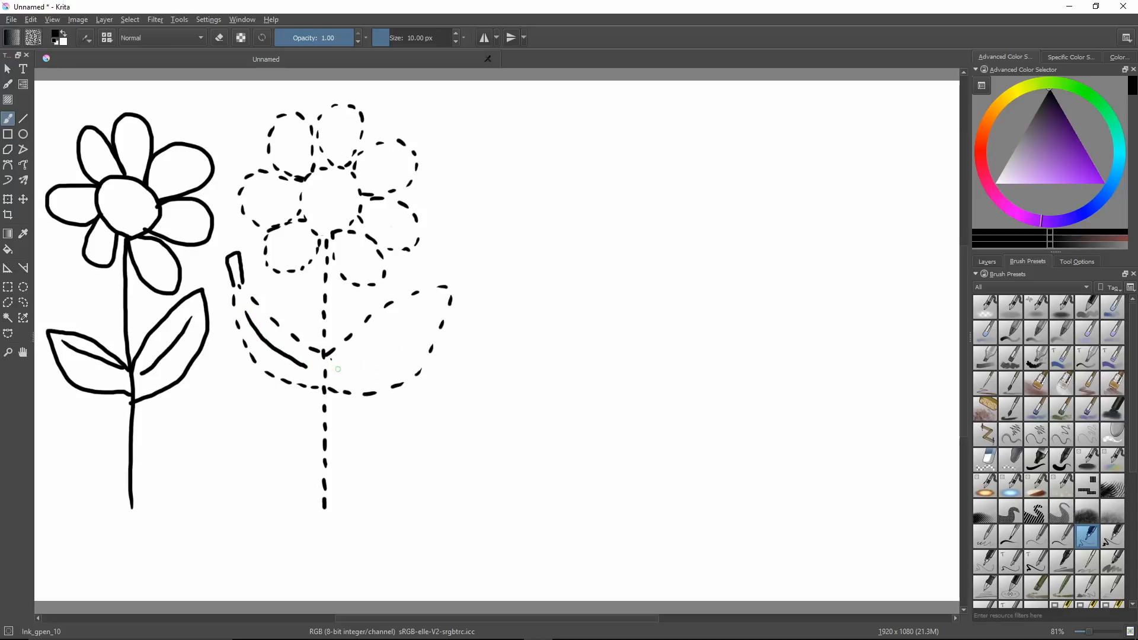
Add a solid vein to the second flower's right leaf and trace its dashed stem, centre, petals and leaves with solid lines.
drag(343, 368, 423, 302)
mouse_move(325, 503)
mouse_down()
mouse_move(325, 238)
mouse_move(361, 209)
mouse_move(351, 173)
mouse_move(324, 164)
mouse_move(305, 179)
mouse_move(305, 223)
mouse_move(321, 236)
mouse_move(342, 232)
mouse_move(334, 256)
mouse_move(366, 286)
mouse_move(383, 265)
mouse_move(340, 230)
mouse_up()
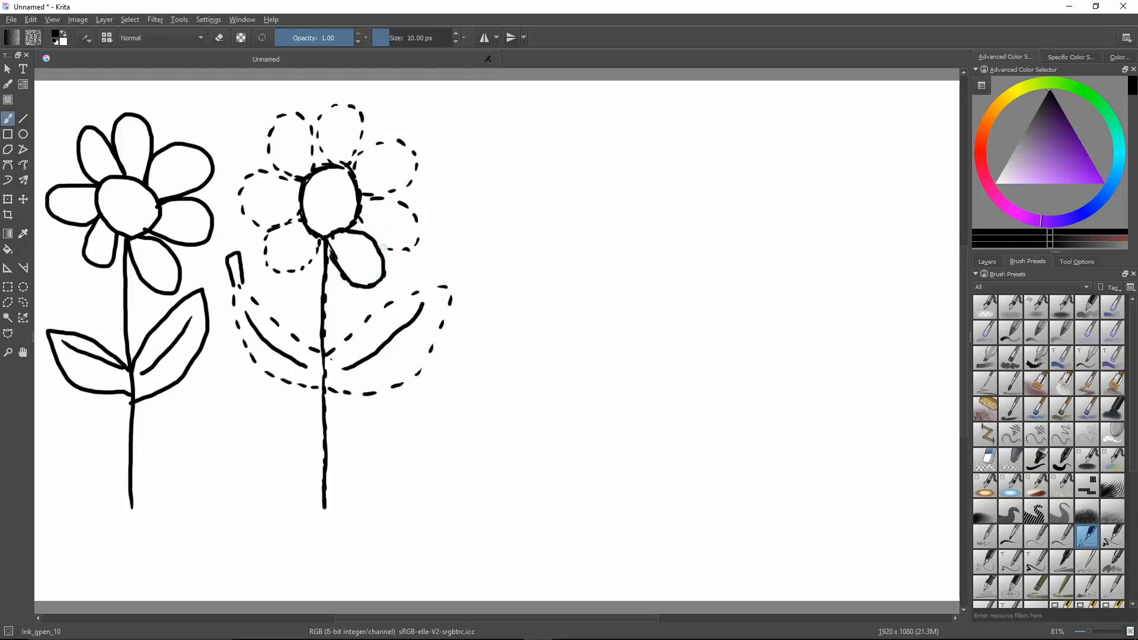
mouse_move(380, 248)
mouse_down()
mouse_move(416, 242)
mouse_move(406, 207)
mouse_move(357, 201)
mouse_move(387, 182)
mouse_move(380, 205)
mouse_move(409, 191)
mouse_move(385, 198)
mouse_move(407, 189)
mouse_move(391, 197)
mouse_move(414, 174)
mouse_move(410, 147)
mouse_move(372, 145)
mouse_move(354, 165)
mouse_move(353, 105)
mouse_move(321, 113)
mouse_move(312, 148)
mouse_move(311, 122)
mouse_move(285, 114)
mouse_move(269, 157)
mouse_move(301, 180)
mouse_move(252, 172)
mouse_move(239, 203)
mouse_move(270, 226)
mouse_move(300, 215)
mouse_move(267, 237)
mouse_move(267, 268)
mouse_move(278, 274)
mouse_move(316, 248)
mouse_move(313, 262)
mouse_move(269, 267)
mouse_up()
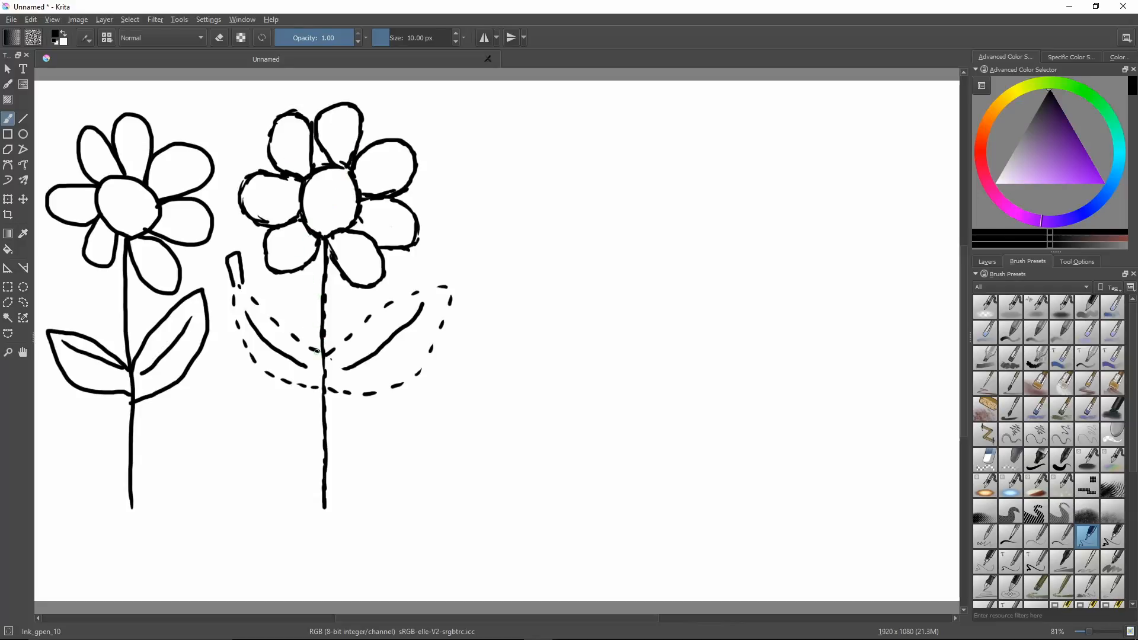
mouse_move(316, 350)
mouse_down()
mouse_move(234, 286)
mouse_move(251, 359)
mouse_move(317, 393)
mouse_move(292, 384)
mouse_move(321, 386)
mouse_move(349, 336)
mouse_move(336, 346)
mouse_move(386, 304)
mouse_move(380, 312)
mouse_move(438, 282)
mouse_move(451, 291)
mouse_move(401, 386)
mouse_move(414, 377)
mouse_move(371, 398)
mouse_move(388, 391)
mouse_move(328, 392)
mouse_up()
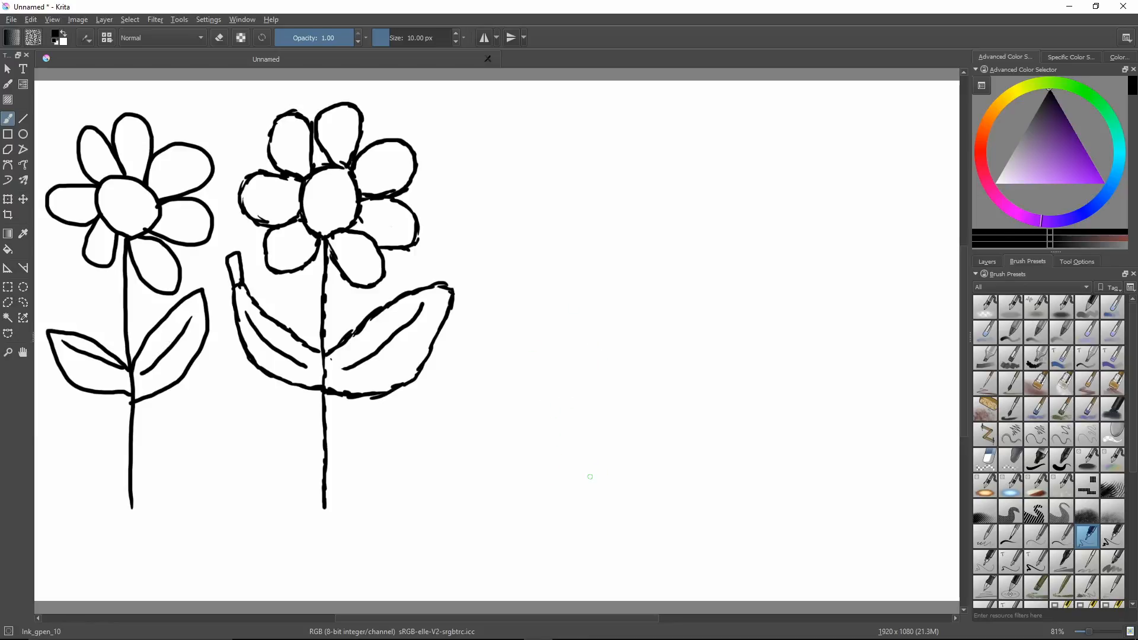
Draw a dashed third stem in the empty canvas area, curving at its base, and erase its top two dashes with Eraser_circle.
mouse_move(588, 487)
mouse_down()
mouse_move(609, 458)
mouse_move(620, 398)
mouse_up()
mouse_move(623, 389)
mouse_down()
mouse_move(625, 247)
mouse_move(623, 273)
mouse_move(617, 259)
mouse_move(627, 202)
mouse_up()
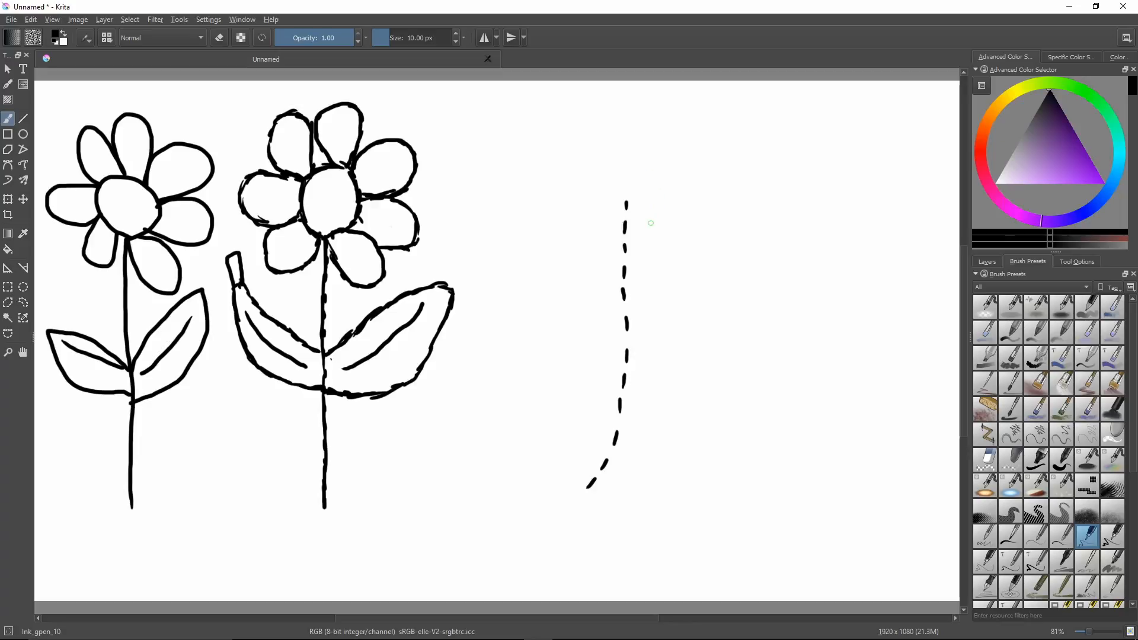
right_click(642, 214)
click(618, 278)
drag(624, 235, 627, 199)
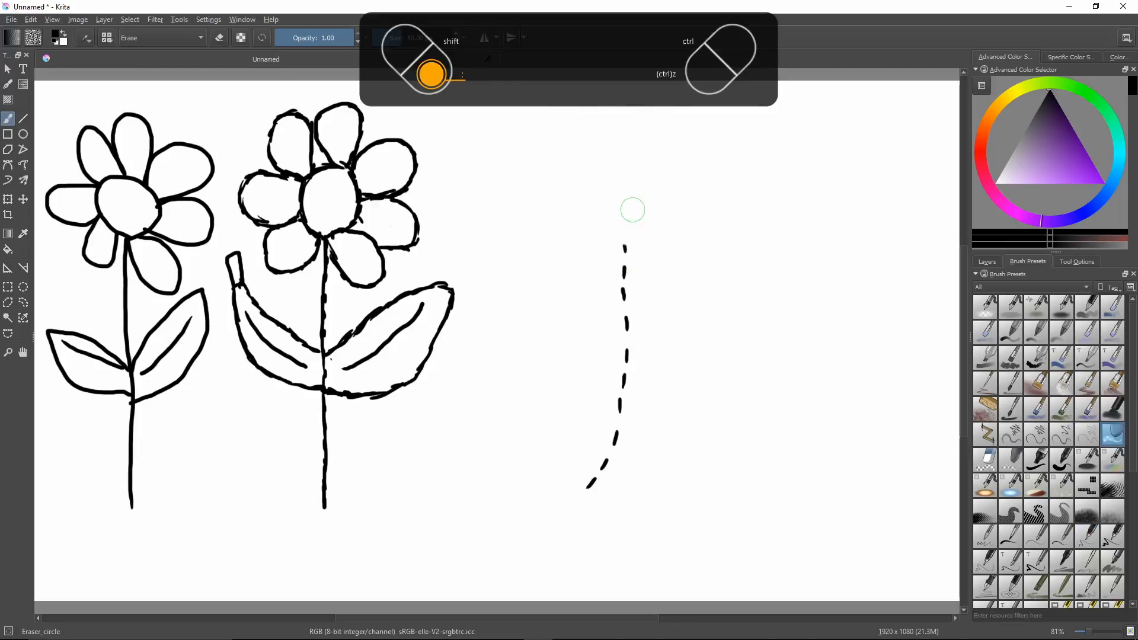
Draw a dashed round centre on the third stem with Ink_gpen_10, plus one lower-right petal and one left petal.
right_click(641, 235)
click(664, 307)
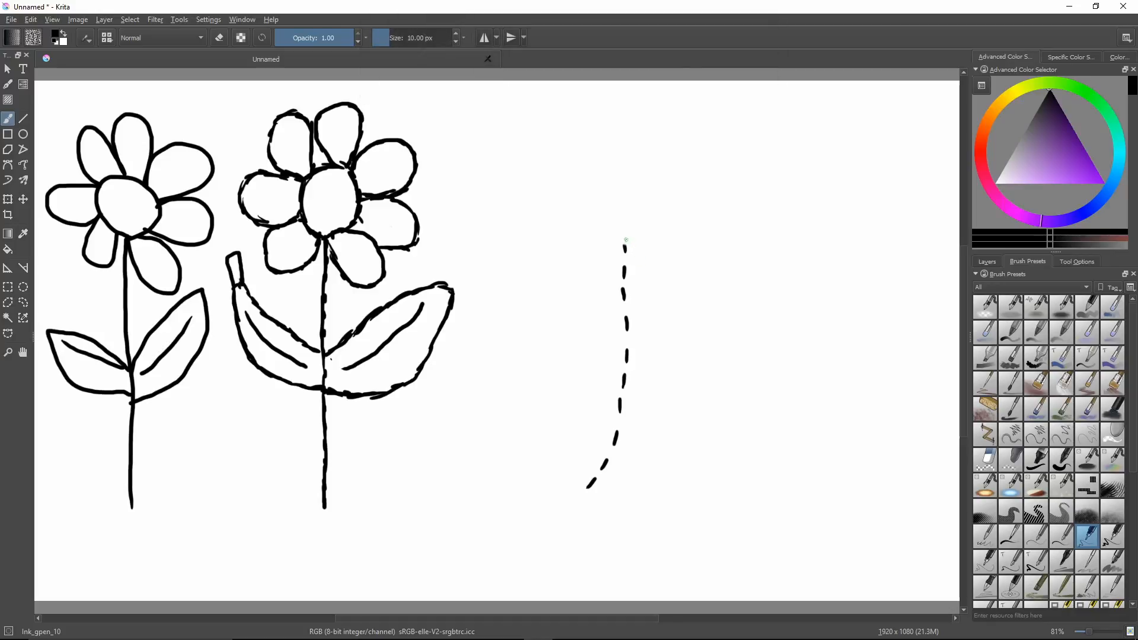
mouse_move(626, 240)
mouse_down()
mouse_move(642, 196)
mouse_move(621, 180)
mouse_move(605, 189)
mouse_move(625, 241)
mouse_up()
mouse_move(631, 244)
mouse_down()
mouse_move(645, 272)
mouse_move(681, 285)
mouse_move(682, 253)
mouse_move(648, 229)
mouse_move(579, 254)
mouse_move(585, 225)
mouse_move(611, 224)
mouse_up()
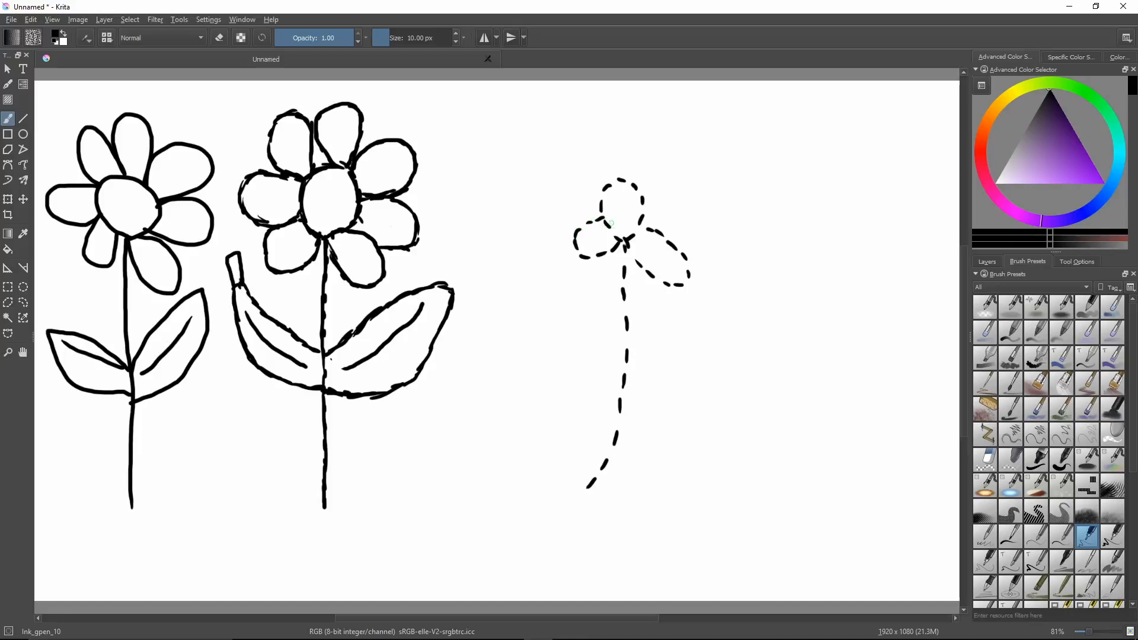
Erase the third flower's left petal, redraw it lower and add five more dashed petals around the centre.
key(semicolon)
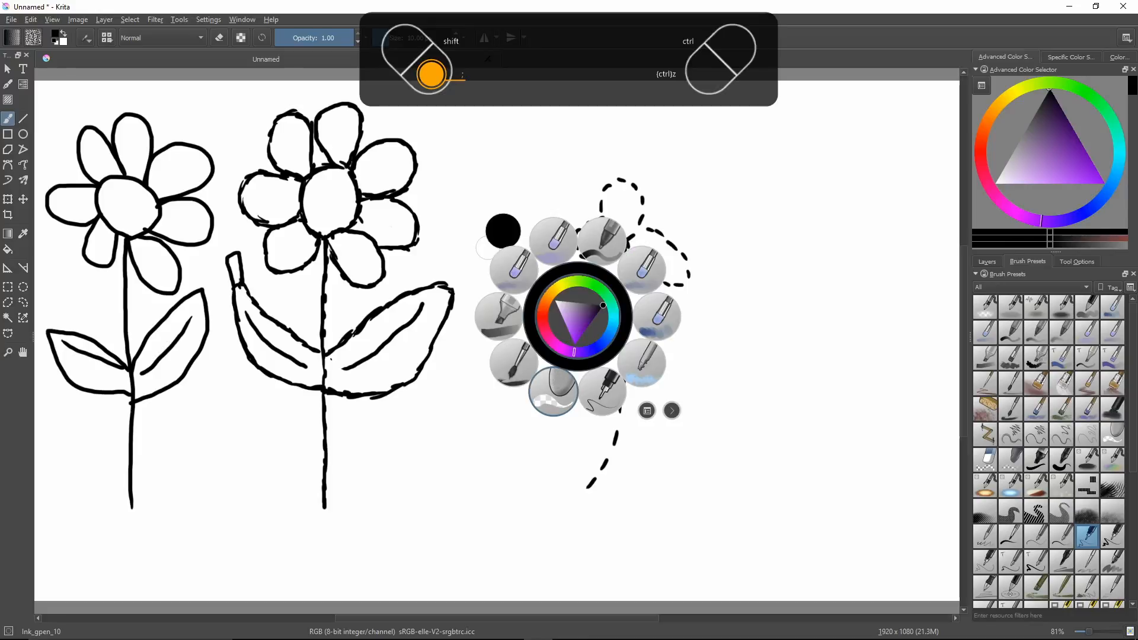
click(554, 391)
mouse_move(565, 248)
mouse_down()
mouse_move(582, 256)
mouse_move(590, 239)
mouse_move(603, 254)
mouse_move(589, 219)
mouse_move(620, 255)
mouse_up()
key(semicolon)
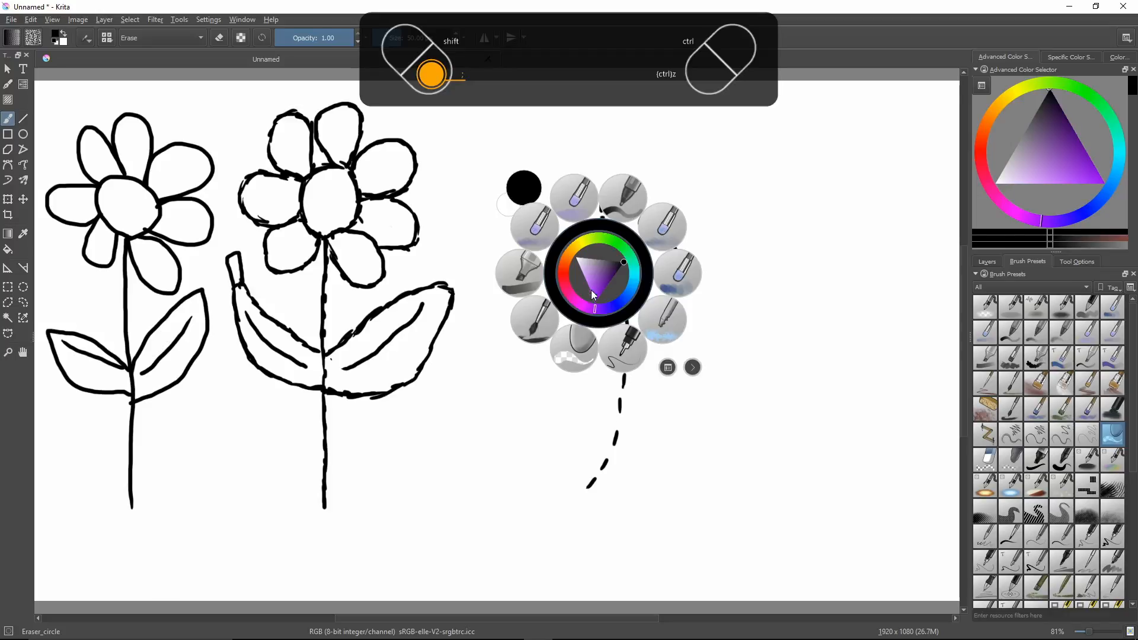
click(624, 346)
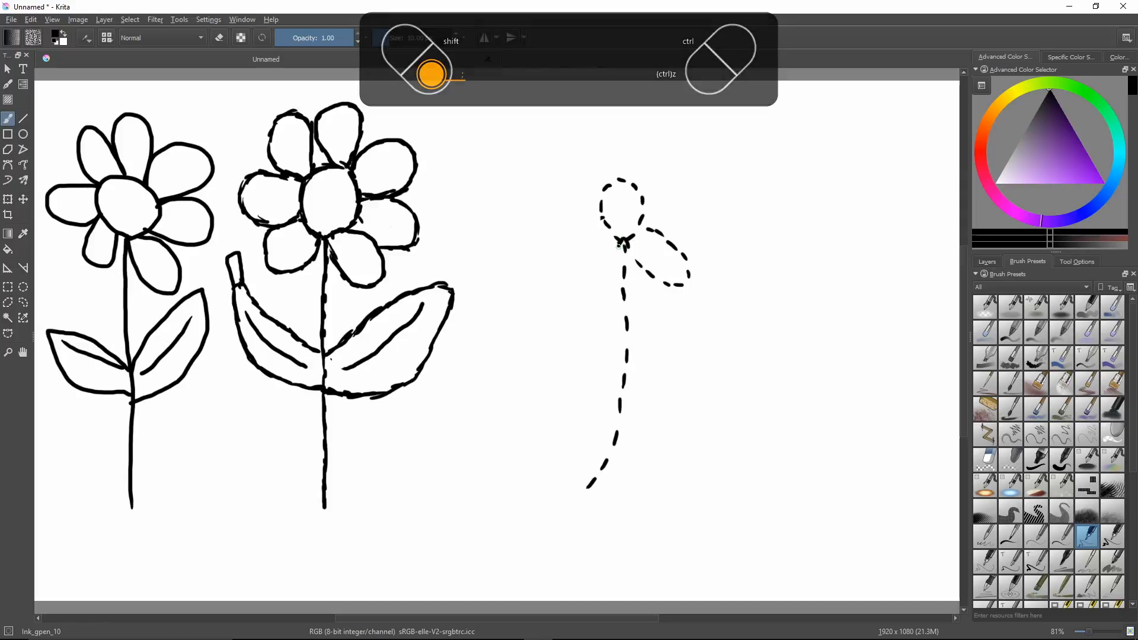
mouse_move(622, 246)
mouse_down()
mouse_move(598, 271)
mouse_move(572, 266)
mouse_move(572, 244)
mouse_move(606, 227)
mouse_up()
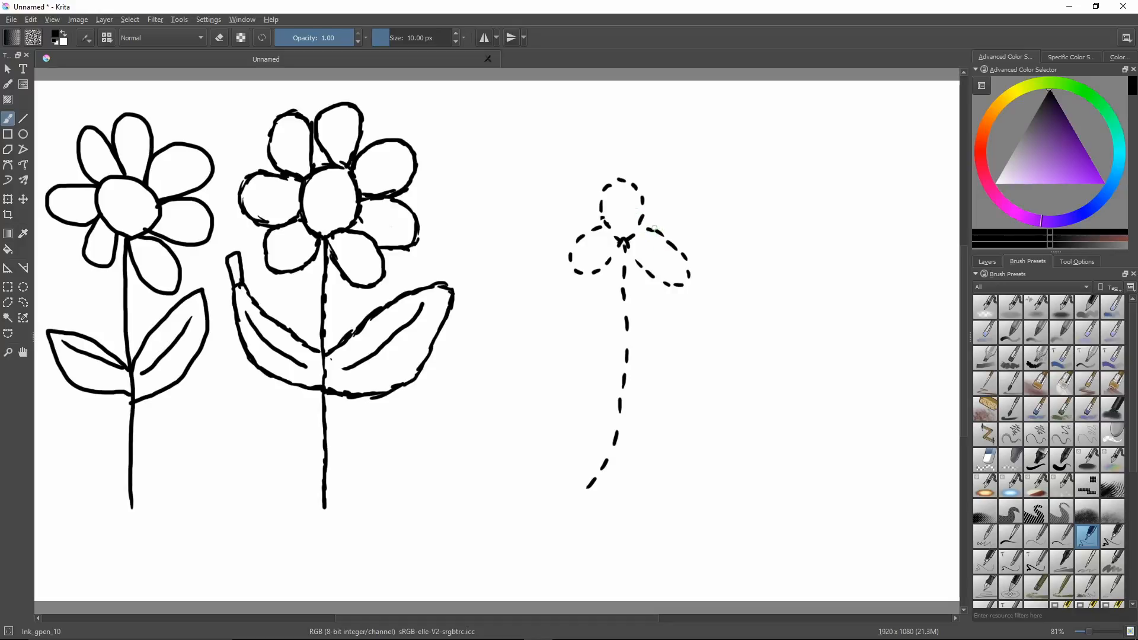
mouse_move(646, 219)
mouse_down()
mouse_move(702, 245)
mouse_move(722, 237)
mouse_move(728, 215)
mouse_move(708, 195)
mouse_move(644, 194)
mouse_move(701, 171)
mouse_move(703, 138)
mouse_move(663, 143)
mouse_move(622, 179)
mouse_move(651, 135)
mouse_move(651, 118)
mouse_move(634, 109)
mouse_move(596, 133)
mouse_move(606, 179)
mouse_move(585, 196)
mouse_move(597, 195)
mouse_move(586, 161)
mouse_move(554, 163)
mouse_move(551, 196)
mouse_move(596, 209)
mouse_move(556, 210)
mouse_move(546, 230)
mouse_move(574, 243)
mouse_up()
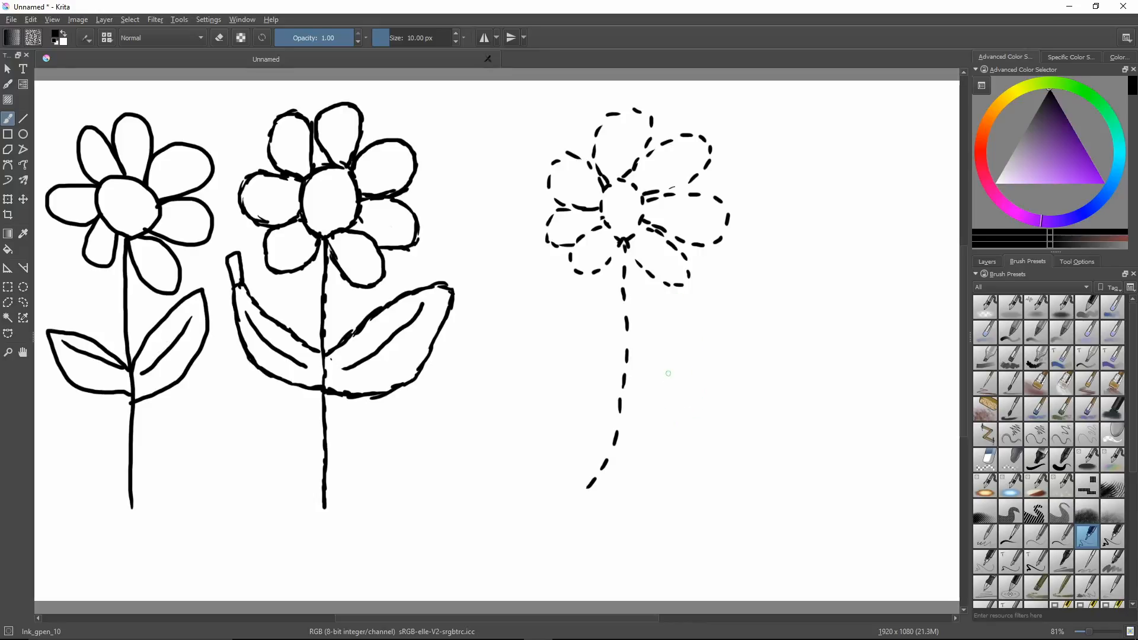
Draw a large dashed leaf with a ragged tip right of the third stem, erasing and redrawing its upper edge near the stem.
mouse_move(624, 386)
mouse_down()
mouse_move(678, 341)
mouse_move(789, 305)
mouse_move(790, 284)
mouse_move(808, 295)
mouse_move(805, 286)
mouse_move(805, 328)
mouse_move(787, 349)
mouse_move(806, 352)
mouse_move(762, 400)
mouse_move(722, 402)
mouse_move(711, 419)
mouse_move(657, 415)
mouse_move(615, 442)
mouse_up()
right_click(645, 331)
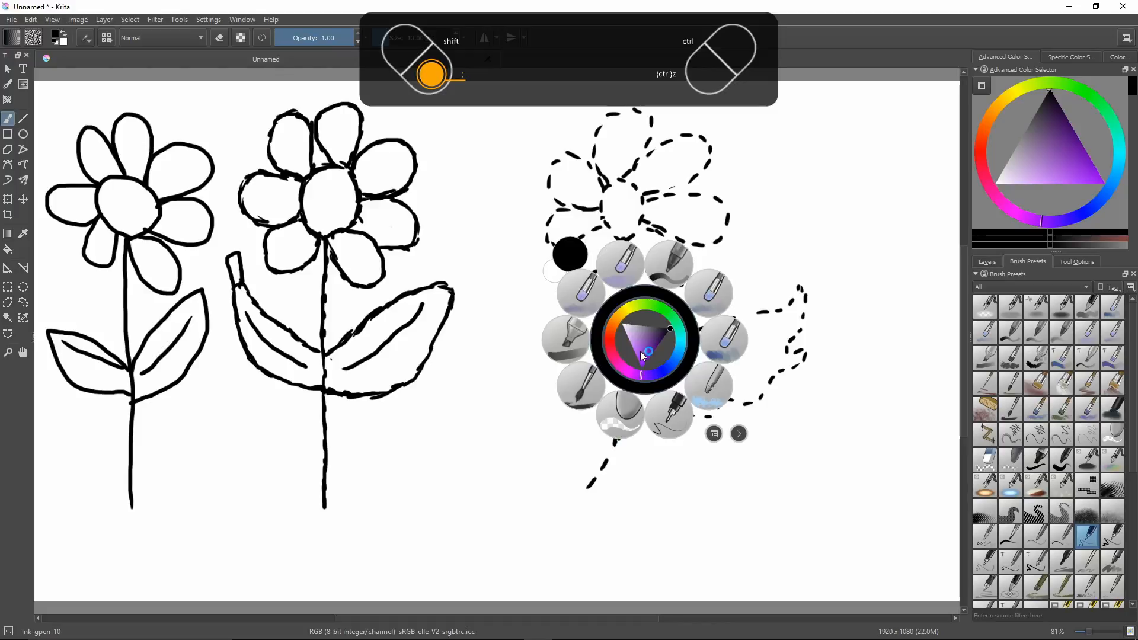
click(628, 403)
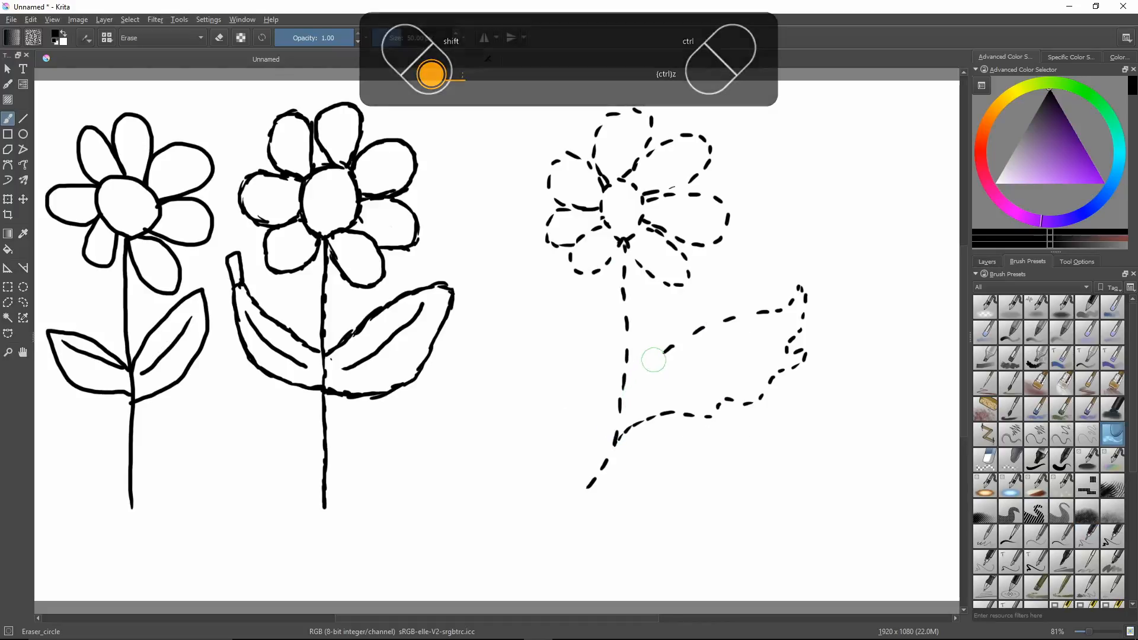
right_click(663, 372)
click(692, 445)
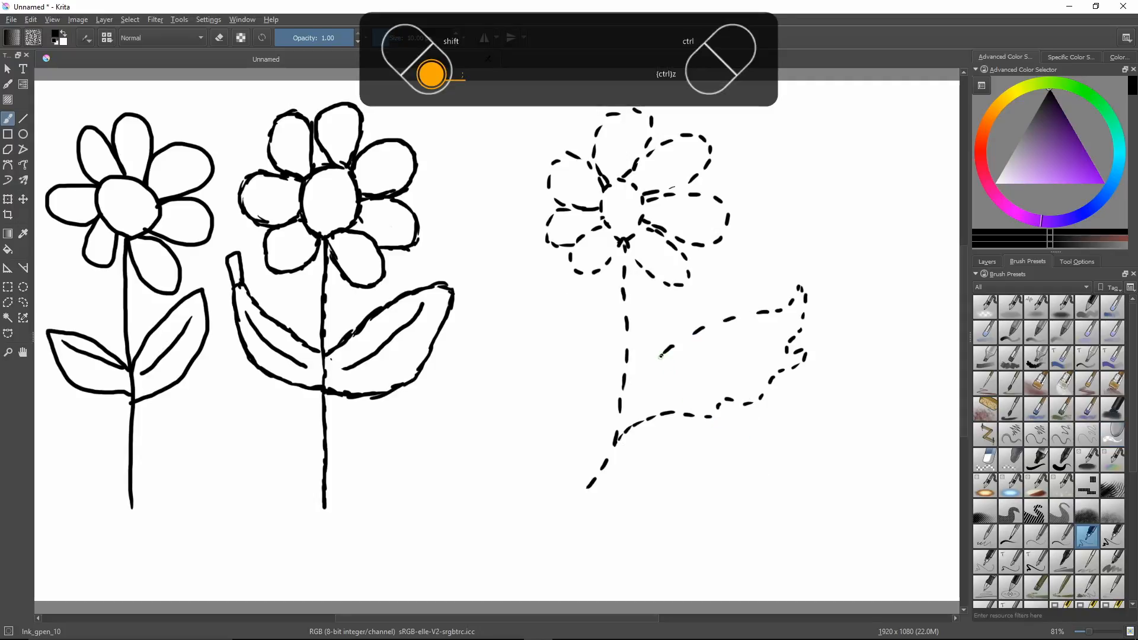
drag(661, 357, 616, 420)
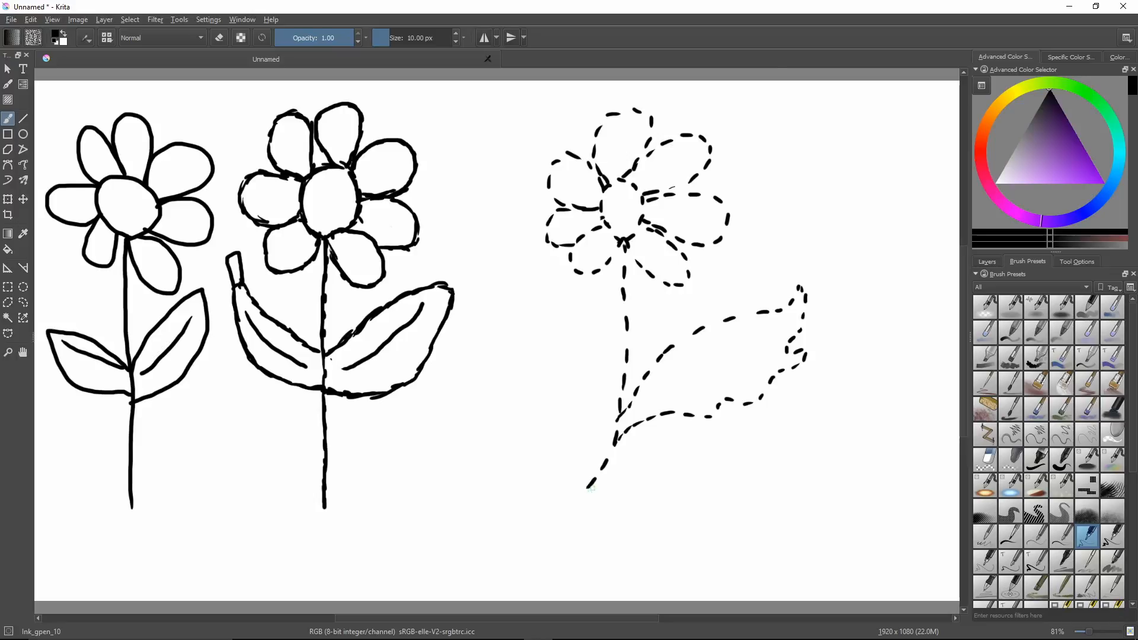
Erase the third stem's curved lower end and extend the stem almost straight down with dashes.
key(semicolon)
click(578, 556)
drag(587, 495, 595, 491)
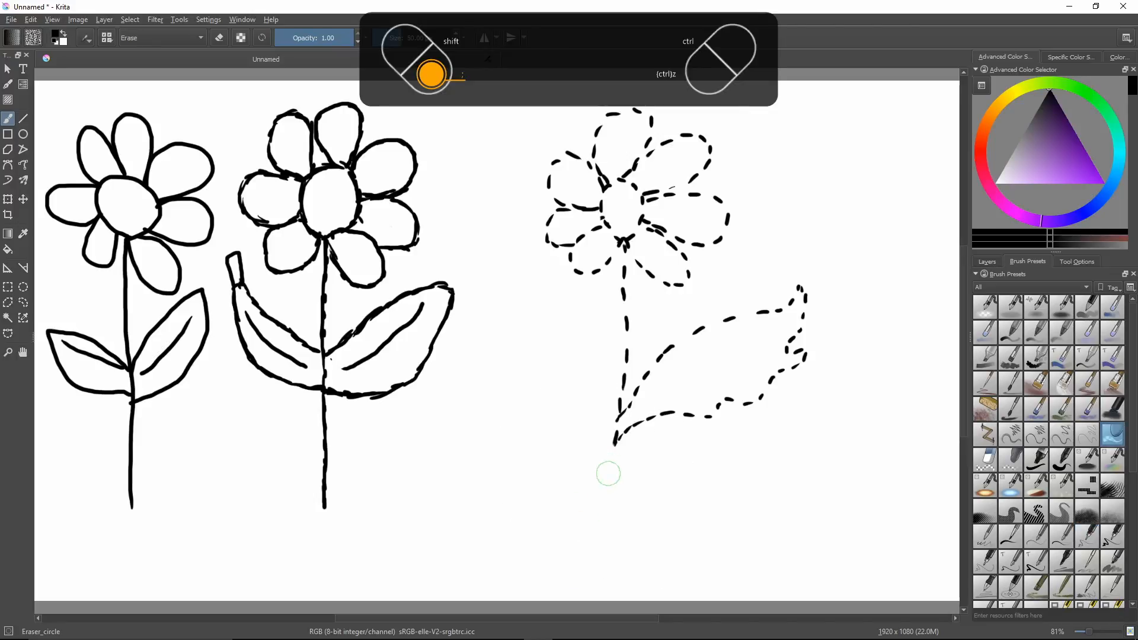
key(semicolon)
click(642, 494)
drag(611, 451, 606, 586)
key(semicolon)
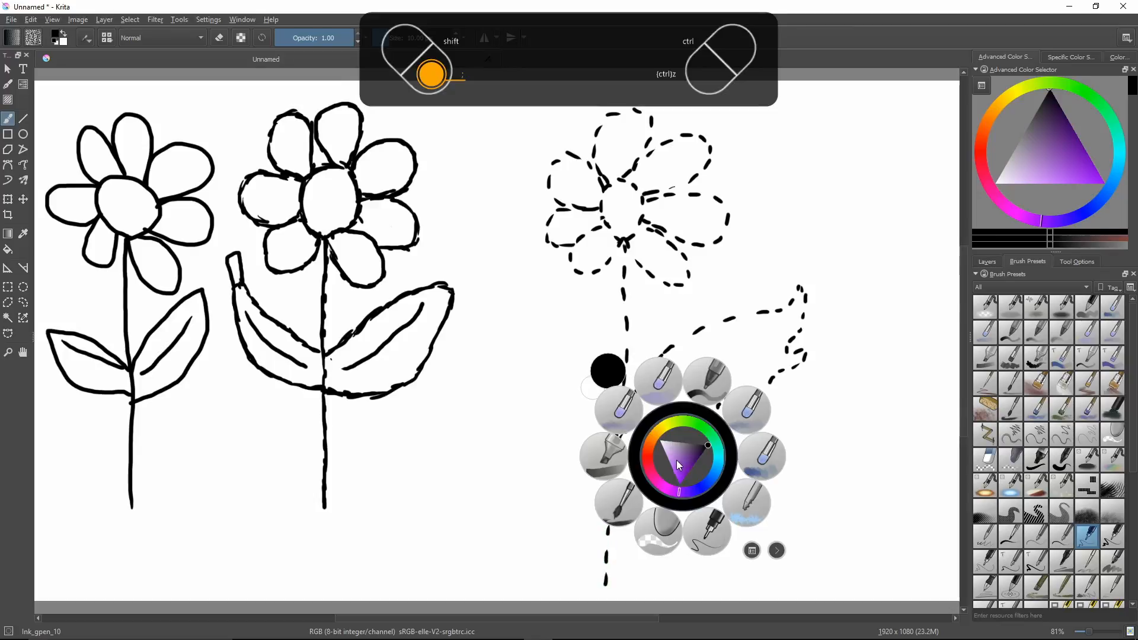
click(700, 527)
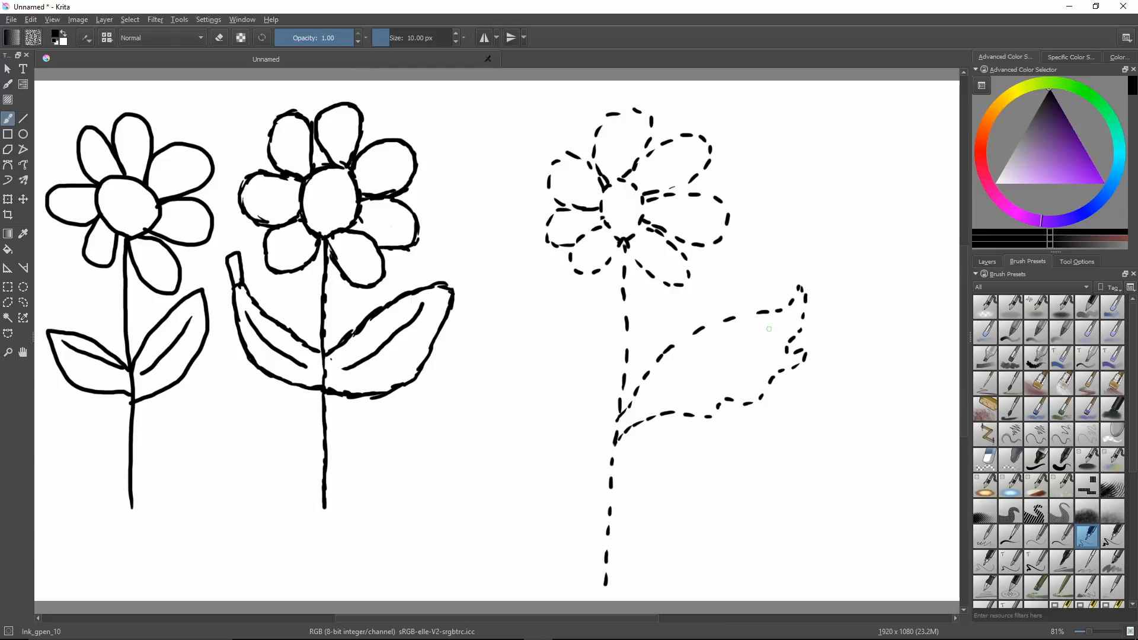
mouse_move(773, 329)
mouse_down()
mouse_move(682, 376)
mouse_move(658, 404)
mouse_up()
right_click(713, 393)
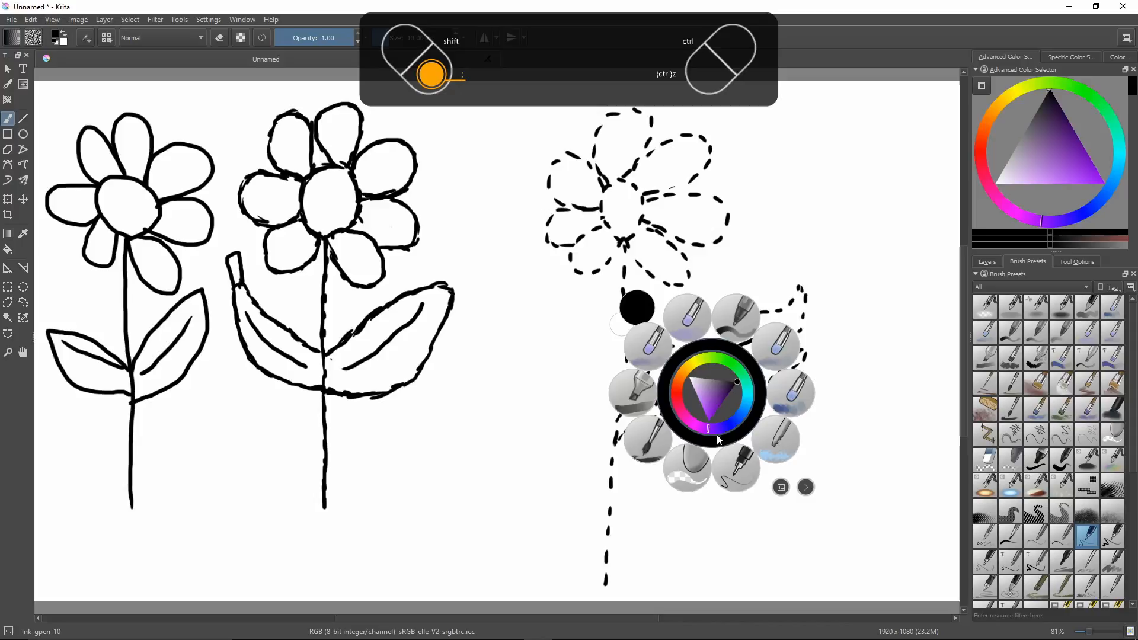
click(695, 463)
drag(770, 330, 663, 398)
Draw a solid curved vein inside the third flower's right leaf with Ink_gpen_10, reaching towards the leaf tip.
right_click(663, 399)
click(696, 472)
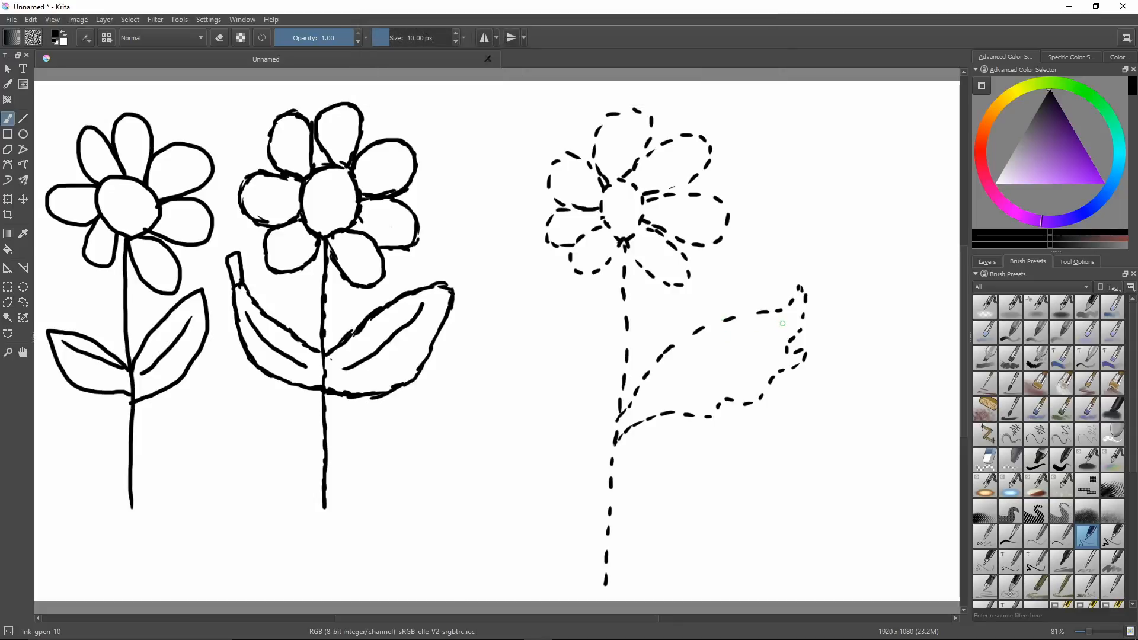
mouse_move(777, 329)
mouse_down()
mouse_move(719, 348)
mouse_move(676, 385)
mouse_up()
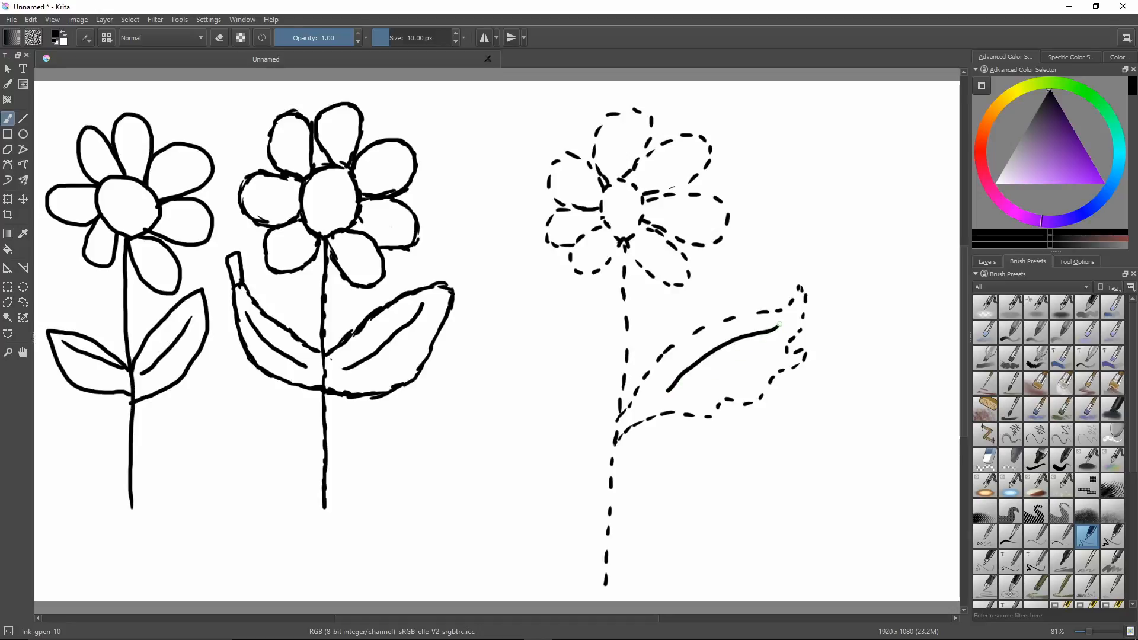
drag(783, 321, 787, 319)
Draw the dashed upper edge of a left leaf on the third stem, erase its outer end and switch back to Ink_gpen_10.
mouse_move(612, 461)
mouse_down()
mouse_move(574, 382)
mouse_move(519, 336)
mouse_up()
drag(515, 334, 510, 347)
key(semicolon)
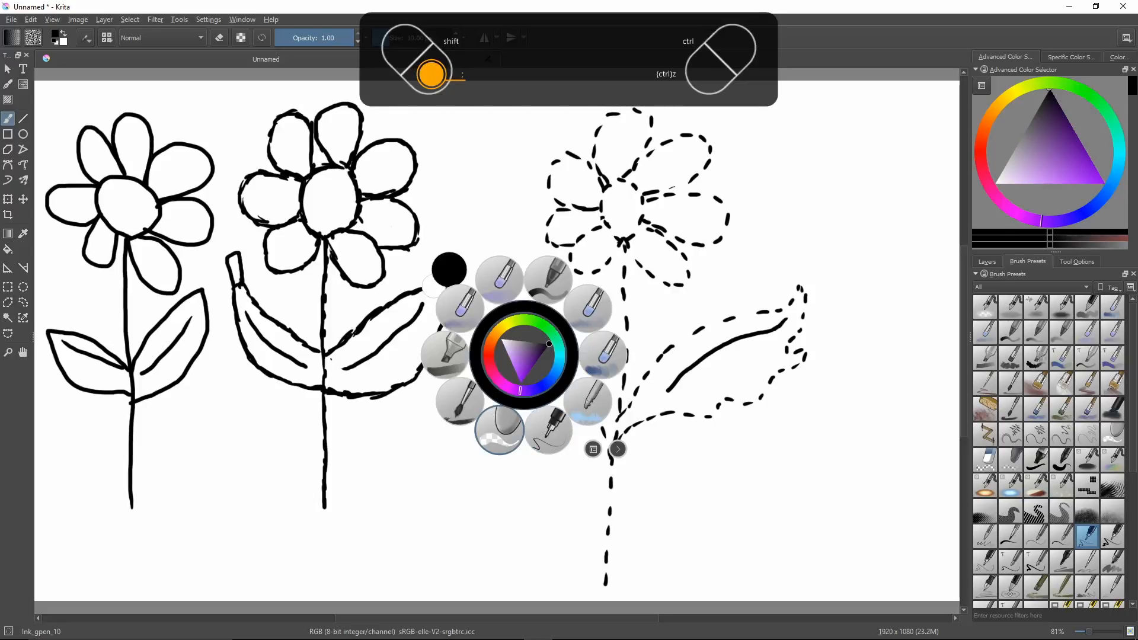
click(499, 432)
mouse_move(509, 348)
mouse_down()
mouse_move(509, 366)
mouse_move(519, 340)
mouse_up()
key(semicolon)
click(549, 426)
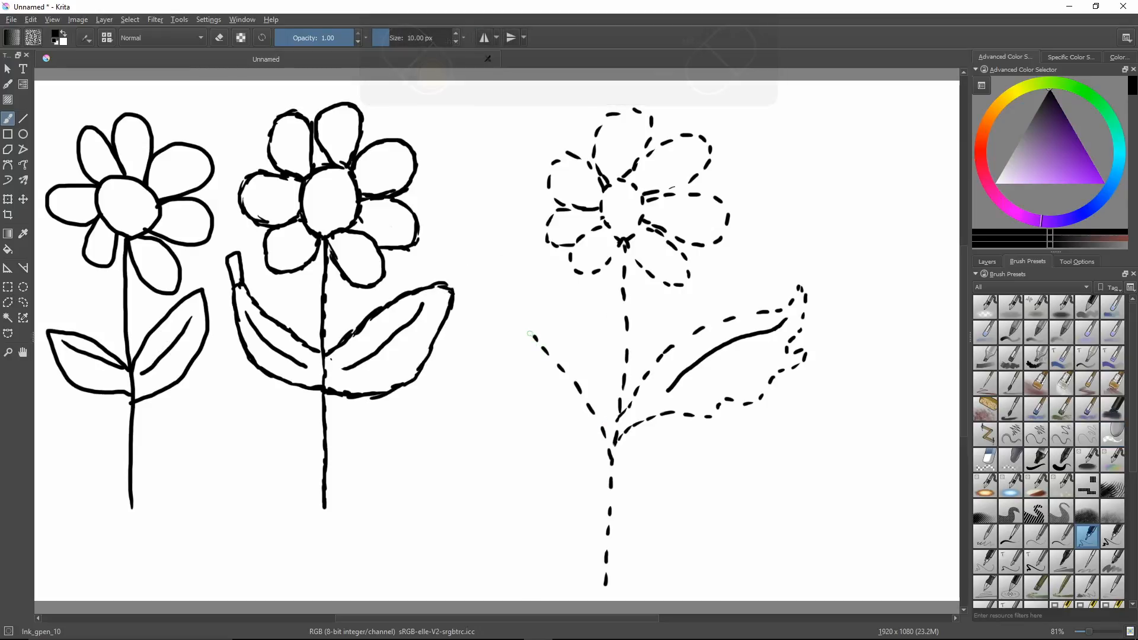
Complete the left leaf with a pointed tip, a ragged dashed edge back to the stem and a small solid outline at its notch.
mouse_move(529, 329)
mouse_down()
mouse_move(519, 329)
mouse_move(515, 371)
mouse_move(522, 415)
mouse_move(552, 420)
mouse_move(557, 438)
mouse_move(535, 444)
mouse_move(566, 462)
mouse_up()
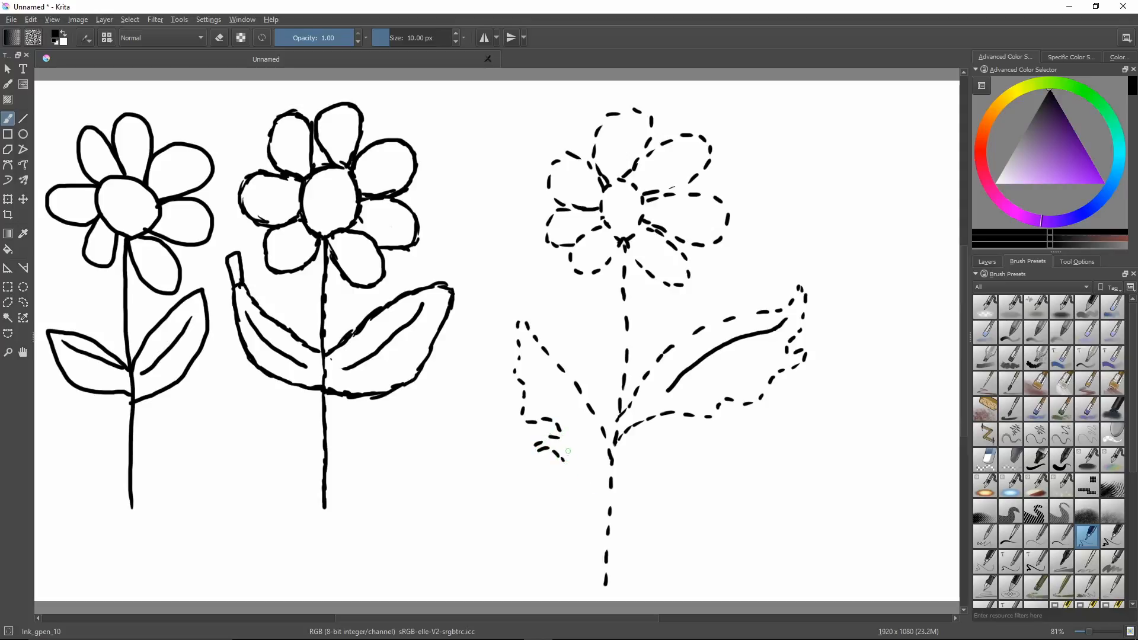
drag(533, 442, 540, 451)
drag(541, 441, 554, 449)
mouse_move(563, 466)
mouse_down()
mouse_move(566, 484)
mouse_move(604, 504)
mouse_up()
Erase the left leaf's upper edge near the stem, redraw it with dashes joining lower, and add a solid vein inside the leaf.
right_click(659, 486)
click(628, 472)
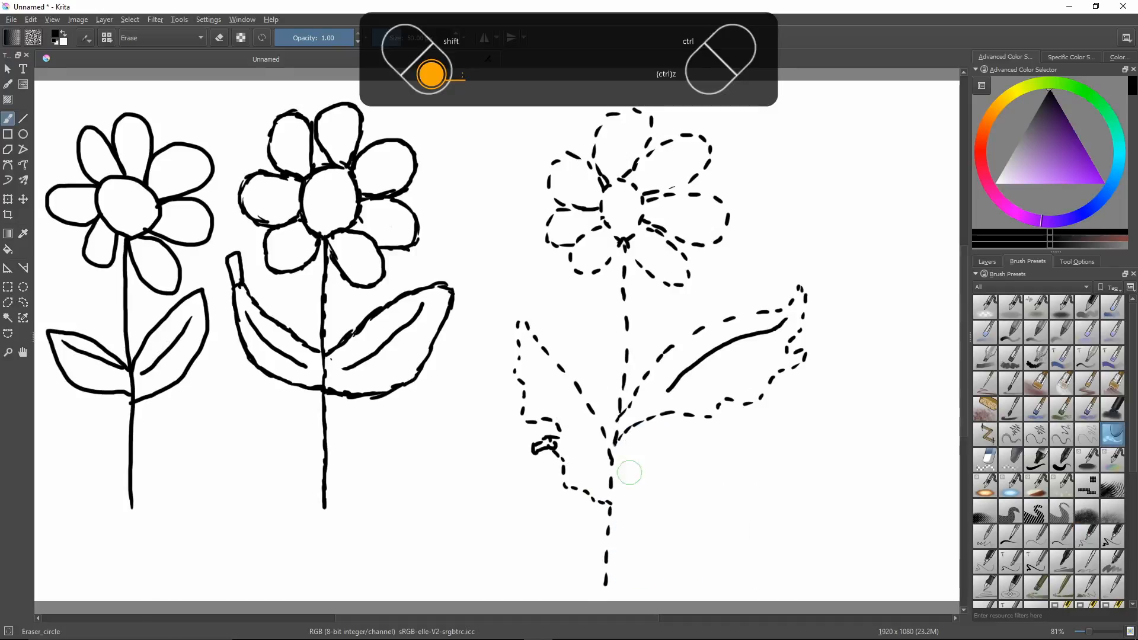
right_click(607, 442)
mouse_move(592, 419)
mouse_down()
mouse_move(592, 407)
mouse_move(603, 465)
mouse_up()
click(632, 514)
drag(605, 469, 611, 486)
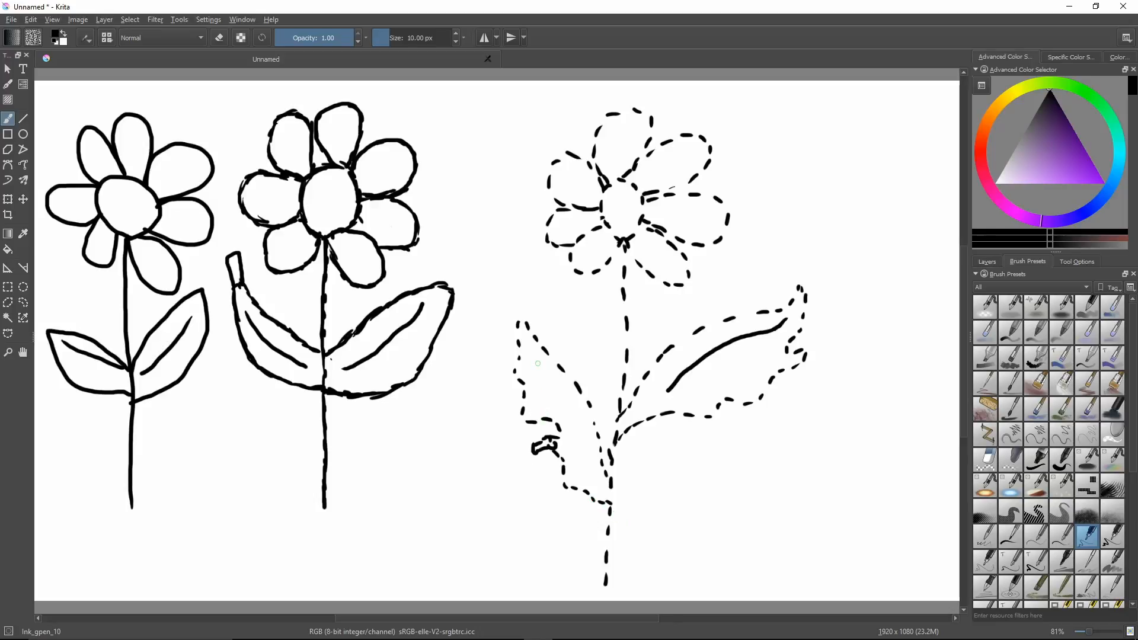
drag(546, 381, 597, 473)
Trace the third flower's stem as a thick solid line, fill its centre black and outline all seven petals with solid lines.
mouse_move(607, 559)
mouse_down()
mouse_move(624, 362)
mouse_move(627, 383)
mouse_move(612, 362)
mouse_move(627, 357)
mouse_move(626, 339)
mouse_move(621, 378)
mouse_move(624, 254)
mouse_move(607, 582)
mouse_up()
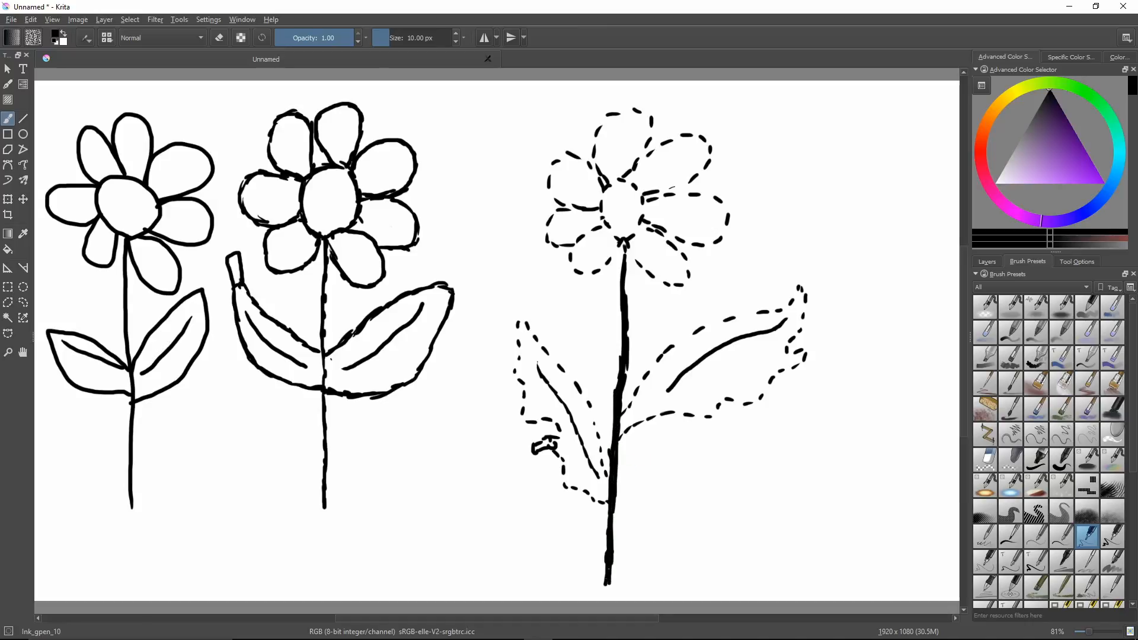
mouse_move(624, 389)
mouse_down()
mouse_move(623, 252)
mouse_move(643, 204)
mouse_move(629, 179)
mouse_move(607, 179)
mouse_move(618, 179)
mouse_move(601, 214)
mouse_move(617, 237)
mouse_move(604, 195)
mouse_move(607, 219)
mouse_move(612, 190)
mouse_move(616, 229)
mouse_move(619, 197)
mouse_move(624, 240)
mouse_move(636, 197)
mouse_move(640, 207)
mouse_move(625, 199)
mouse_move(629, 212)
mouse_move(623, 185)
mouse_move(605, 195)
mouse_move(637, 189)
mouse_up()
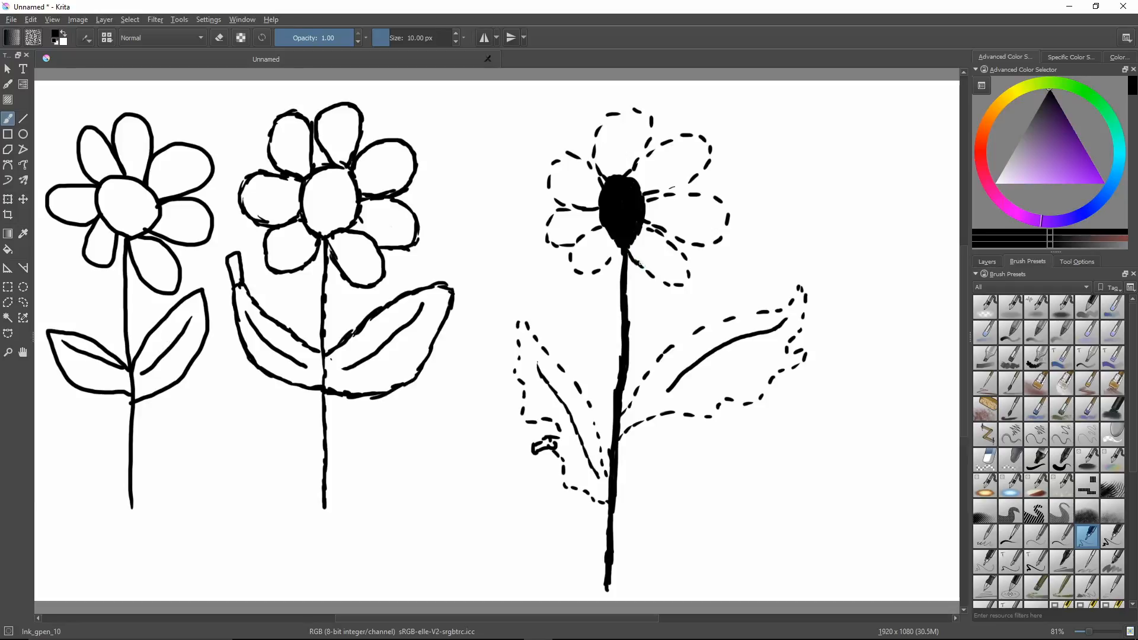
mouse_move(639, 263)
mouse_down()
mouse_move(684, 282)
mouse_move(680, 251)
mouse_move(651, 247)
mouse_move(672, 245)
mouse_move(650, 227)
mouse_move(718, 242)
mouse_move(725, 207)
mouse_move(710, 194)
mouse_move(642, 197)
mouse_move(708, 161)
mouse_move(701, 173)
mouse_move(686, 177)
mouse_move(706, 153)
mouse_move(691, 136)
mouse_move(648, 147)
mouse_move(665, 141)
mouse_move(634, 169)
mouse_up()
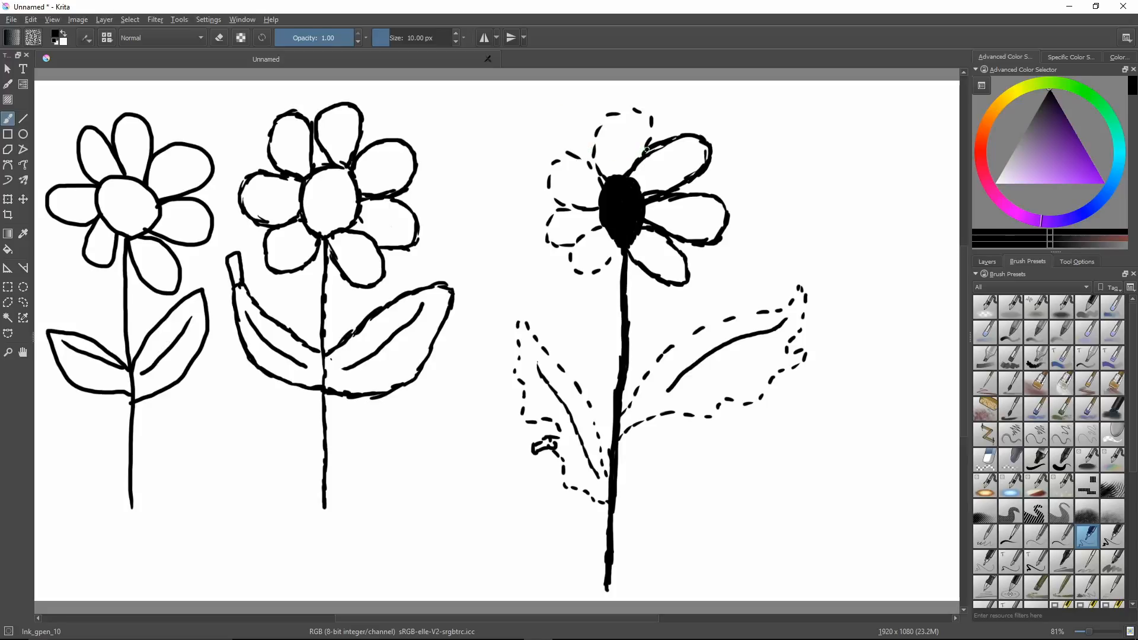
mouse_move(647, 153)
mouse_down()
mouse_move(651, 119)
mouse_move(615, 112)
mouse_move(593, 145)
mouse_move(601, 124)
mouse_move(593, 159)
mouse_move(604, 187)
mouse_move(562, 155)
mouse_move(574, 153)
mouse_move(553, 159)
mouse_move(563, 158)
mouse_move(548, 179)
mouse_move(565, 207)
mouse_move(547, 224)
mouse_move(551, 242)
mouse_move(609, 224)
mouse_move(559, 246)
mouse_move(575, 242)
mouse_move(574, 267)
mouse_move(601, 269)
mouse_move(623, 248)
mouse_move(588, 271)
mouse_move(599, 268)
mouse_move(572, 268)
mouse_up()
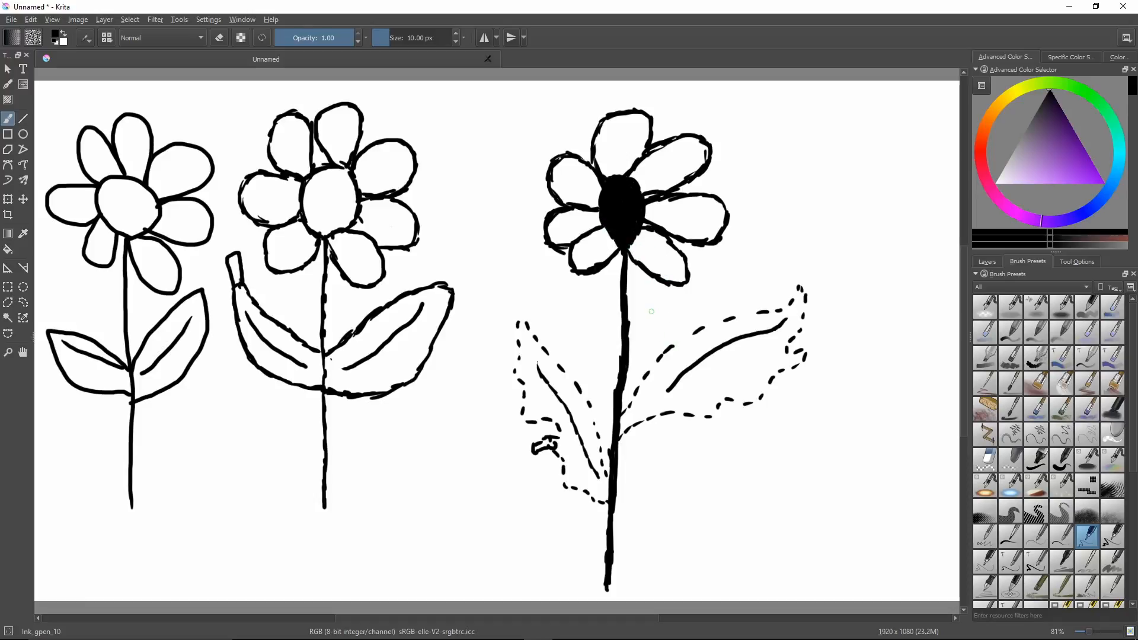
Reduce the size of the Eraser_circle brush and trim the pointed lower end of the third flower's black centre.
right_click(622, 326)
click(609, 389)
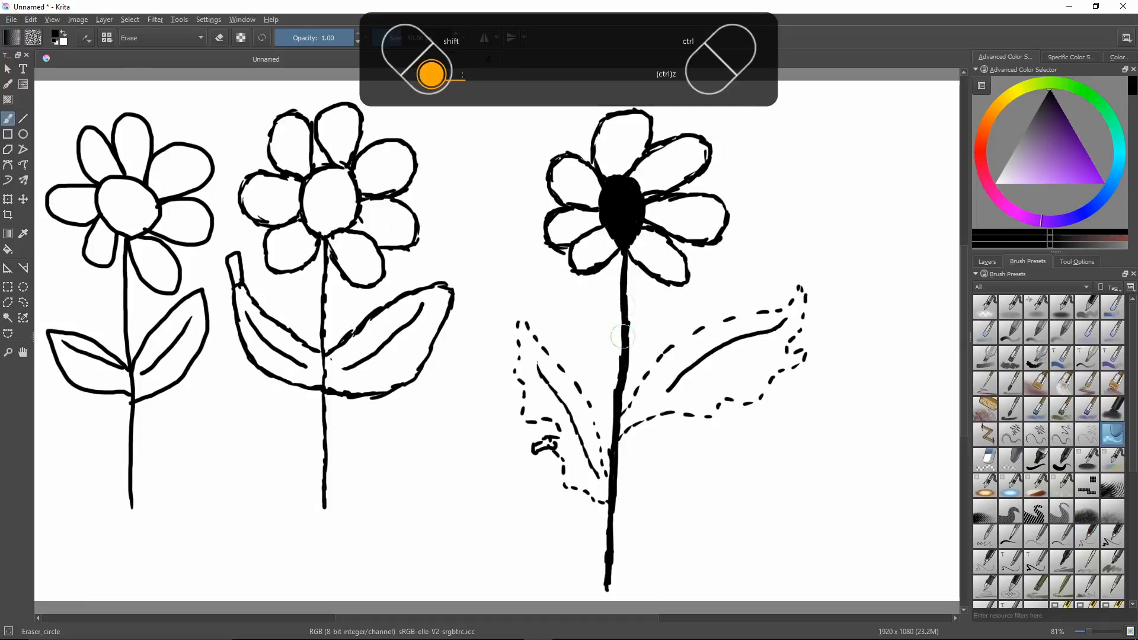
click(385, 37)
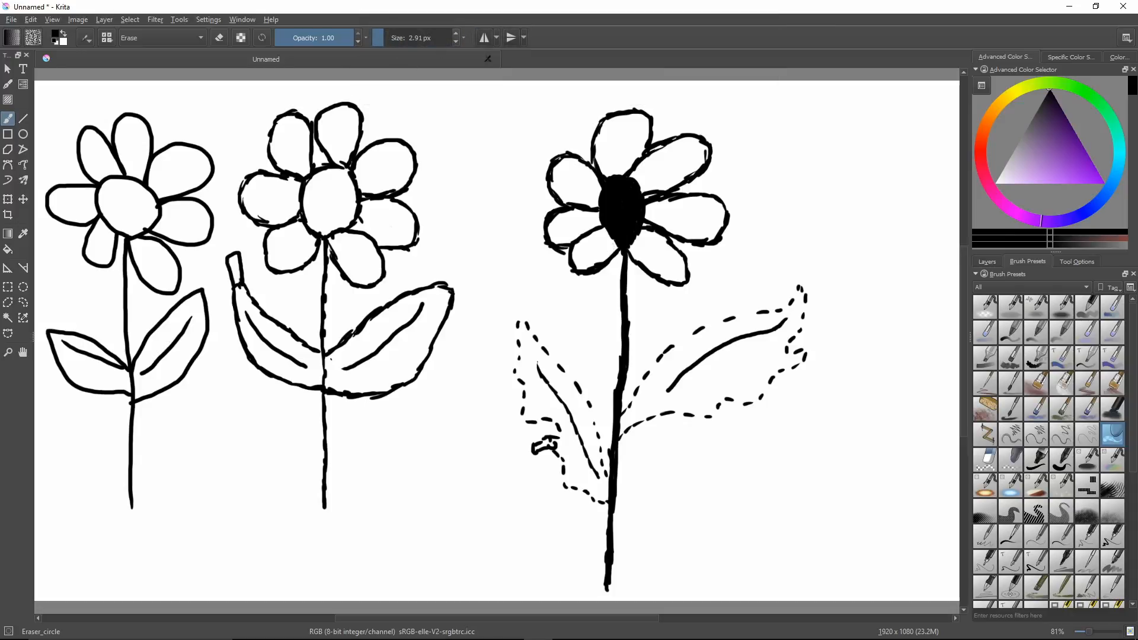
click(456, 33)
click(456, 34)
click(456, 33)
click(456, 34)
click(456, 33)
mouse_move(617, 244)
mouse_down()
mouse_move(607, 229)
mouse_move(639, 233)
mouse_up()
Trace the third flower's left leaf outline with solid lines using the Ink_gpen_10 brush.
right_click(598, 300)
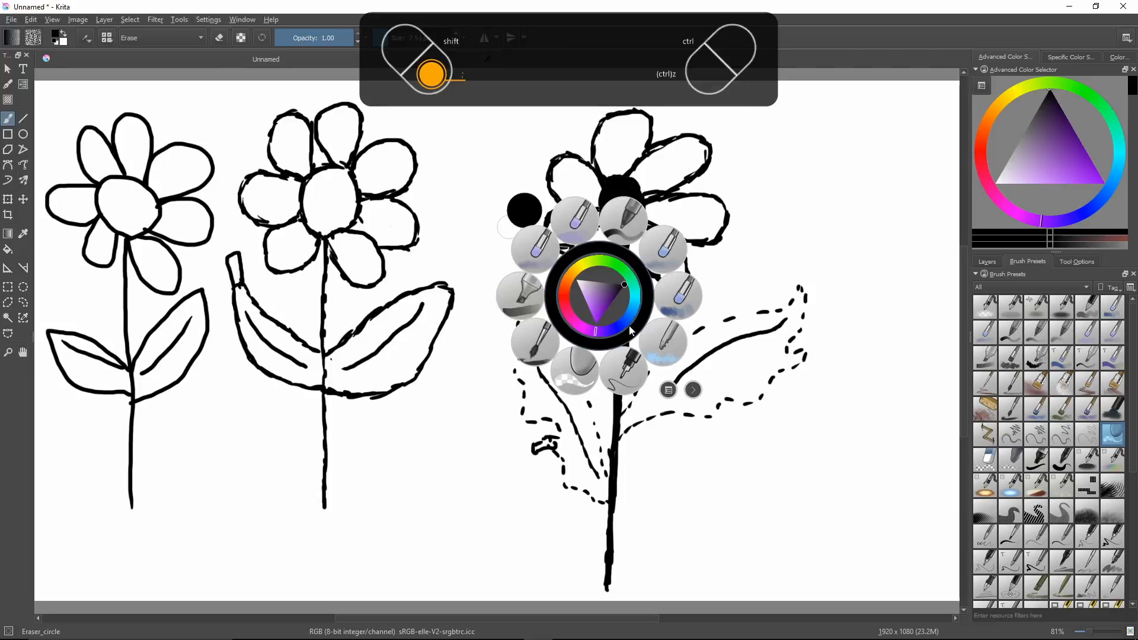
click(627, 341)
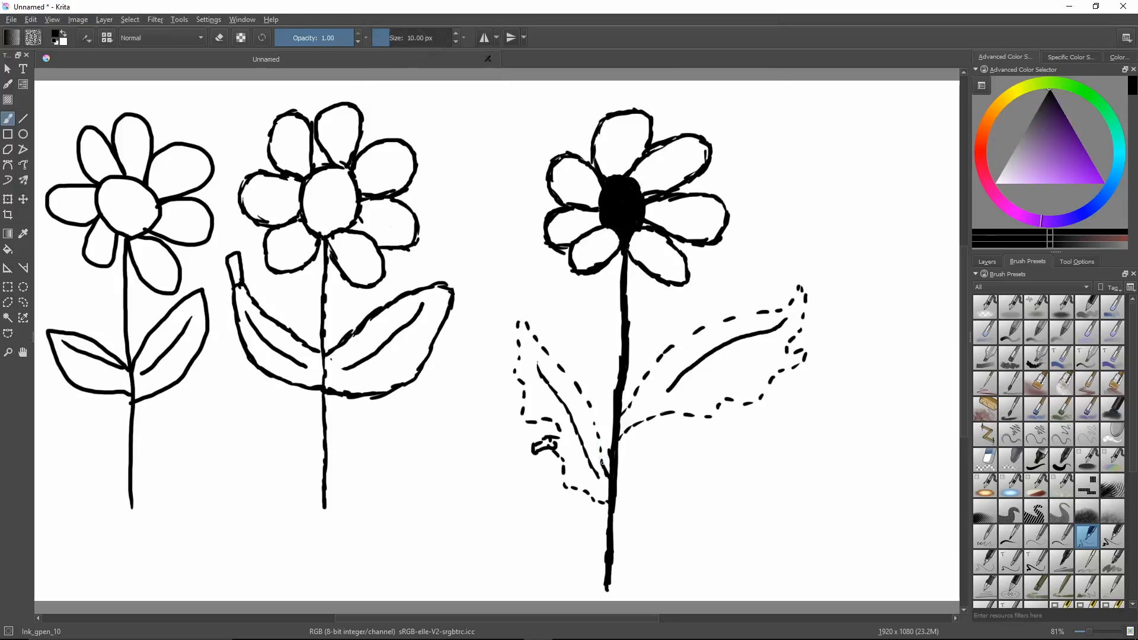
mouse_move(601, 453)
mouse_down()
mouse_move(587, 405)
mouse_move(525, 319)
mouse_move(523, 407)
mouse_move(531, 425)
mouse_move(557, 429)
mouse_move(566, 481)
mouse_move(610, 504)
mouse_up()
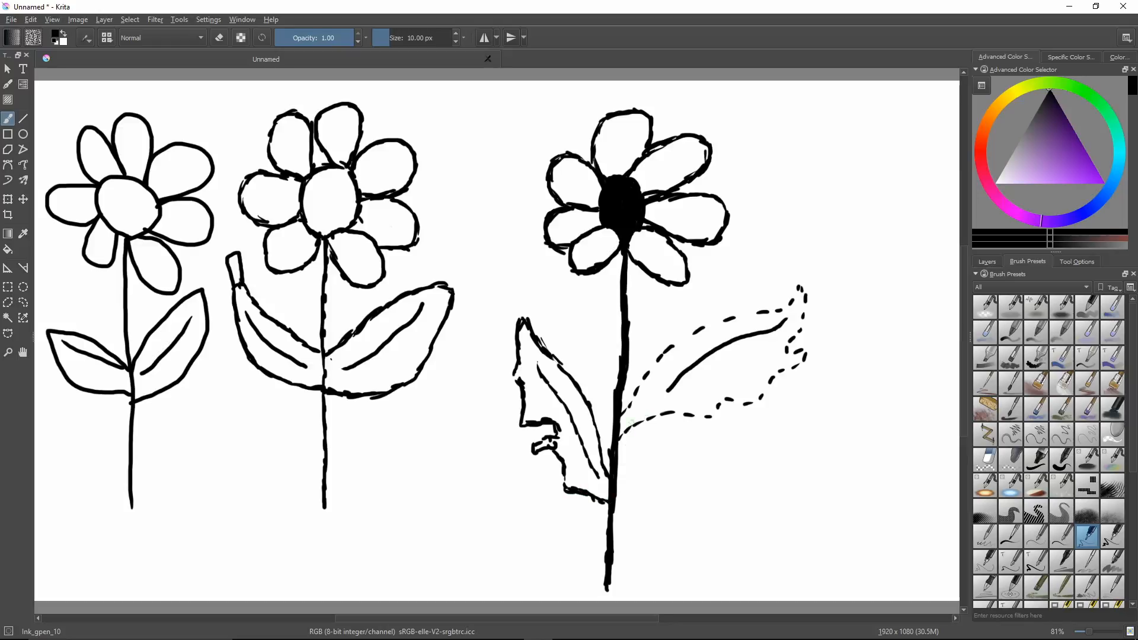
Trace the third flower's right leaf outline with solid lines, undoing and redrawing the strokes at its ragged tip.
mouse_move(626, 415)
mouse_down()
mouse_move(662, 353)
mouse_move(727, 318)
mouse_move(714, 324)
mouse_move(775, 314)
mouse_move(808, 291)
mouse_move(744, 314)
mouse_move(791, 338)
mouse_up()
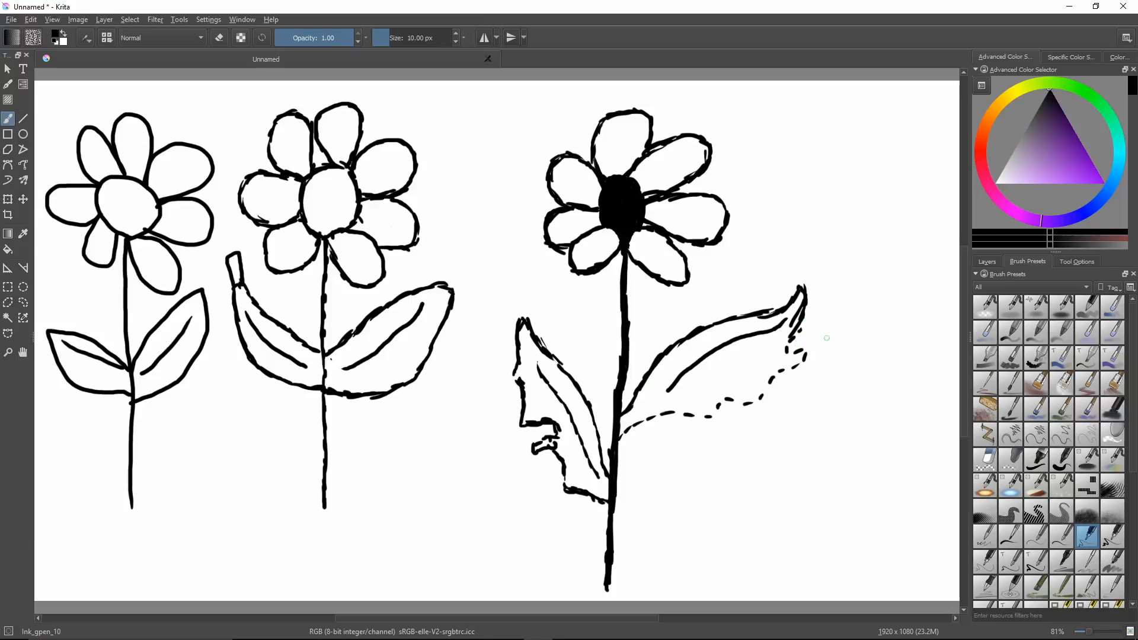
key(ctrl+z)
key(ctrl+z)
mouse_move(803, 314)
mouse_down()
mouse_move(786, 351)
mouse_move(809, 351)
mouse_move(805, 361)
mouse_move(733, 406)
mouse_up()
mouse_move(703, 415)
mouse_down()
mouse_move(715, 406)
mouse_move(621, 437)
mouse_up()
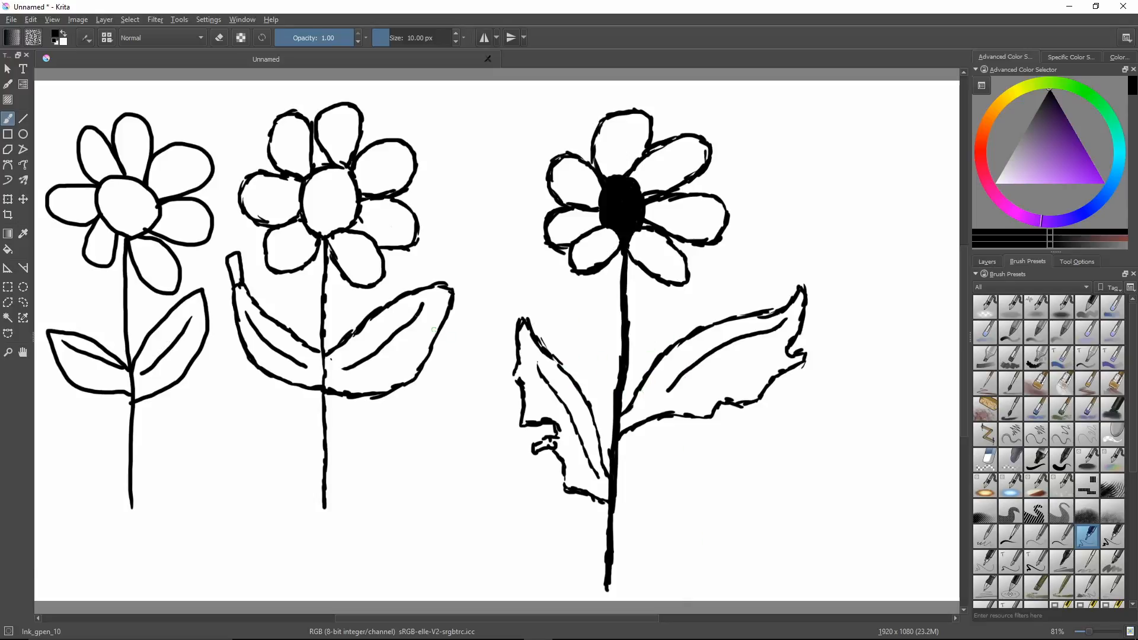
Handwrite the numbers 1, 2 and 3 near the bases of the three flowers, in order from the first flower.
drag(114, 516, 122, 556)
drag(300, 529, 350, 550)
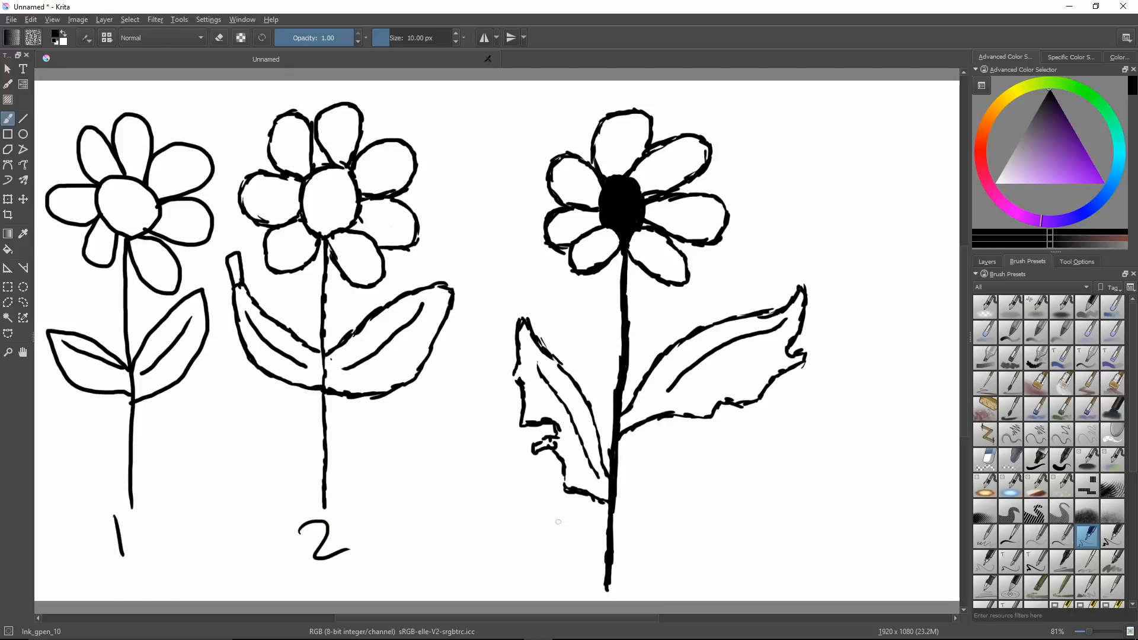
drag(542, 521, 541, 557)
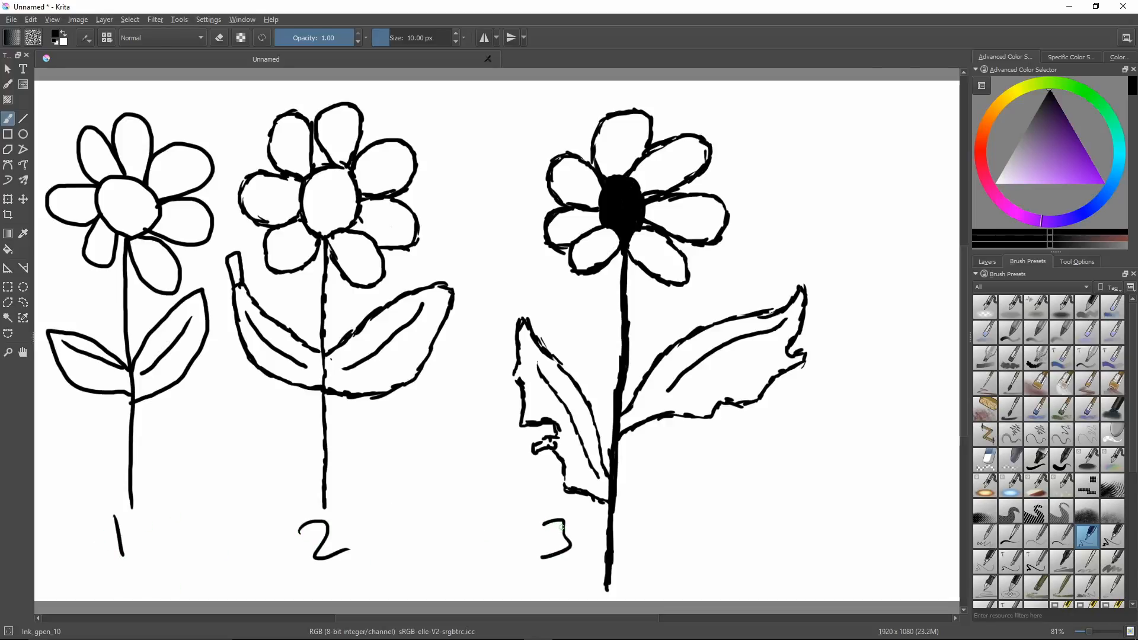